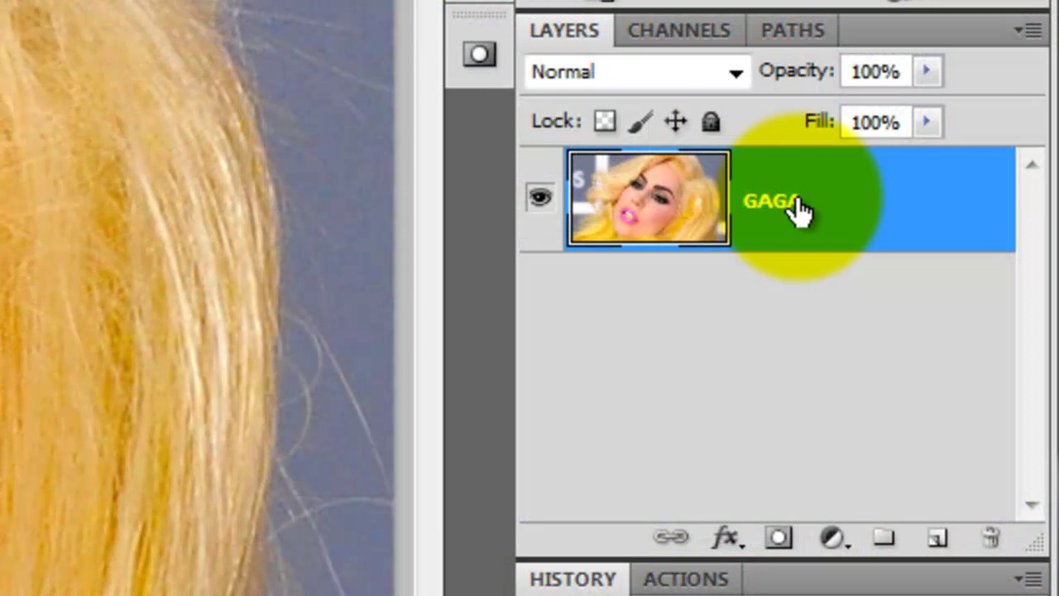
Duplicate the GAGA photo layer to create a GAGA copy layer above it.
drag(798, 211, 930, 543)
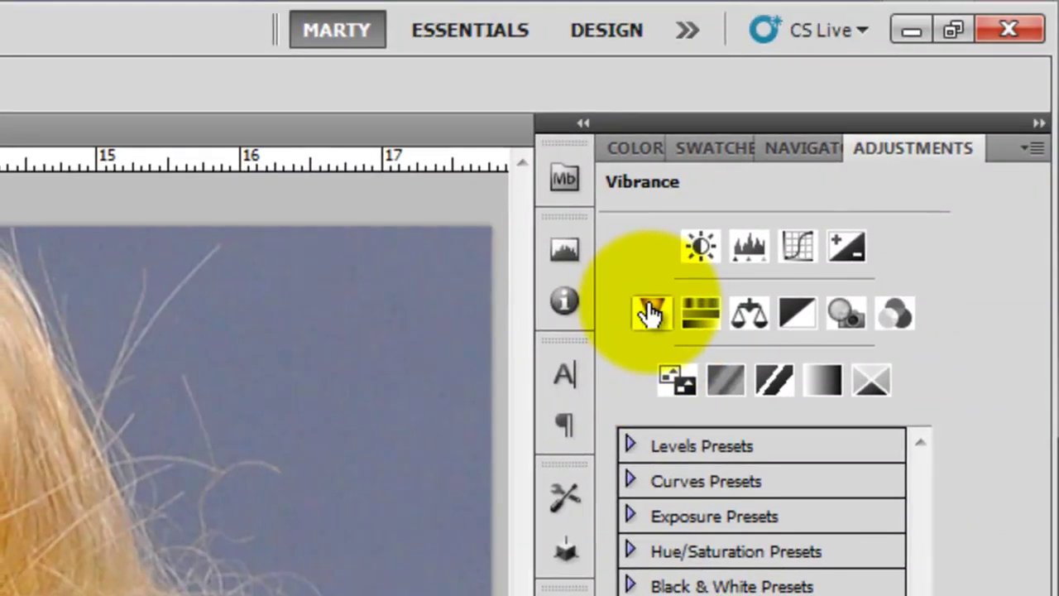
Add a Vibrance adjustment at 100, merge it into the copy, and rename the layer 'GAGA vib'.
click(650, 319)
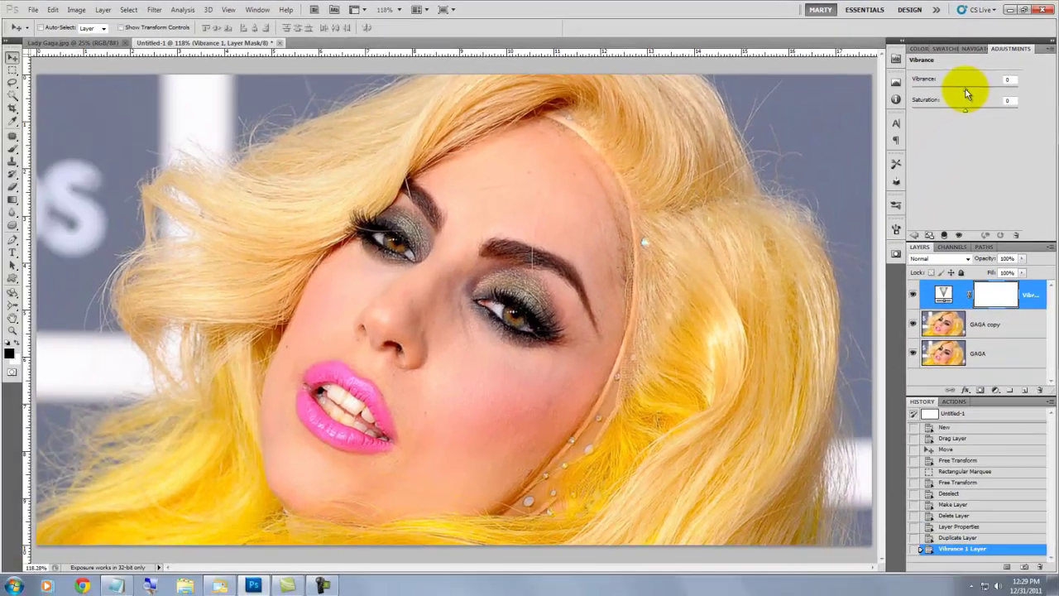
drag(920, 131, 1012, 126)
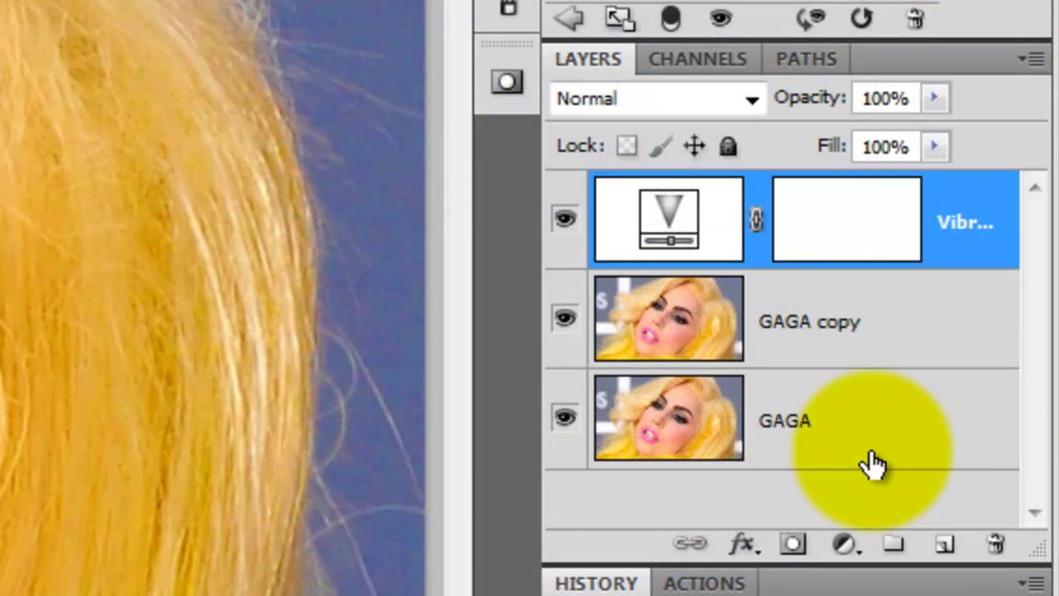
key(ctrl+e)
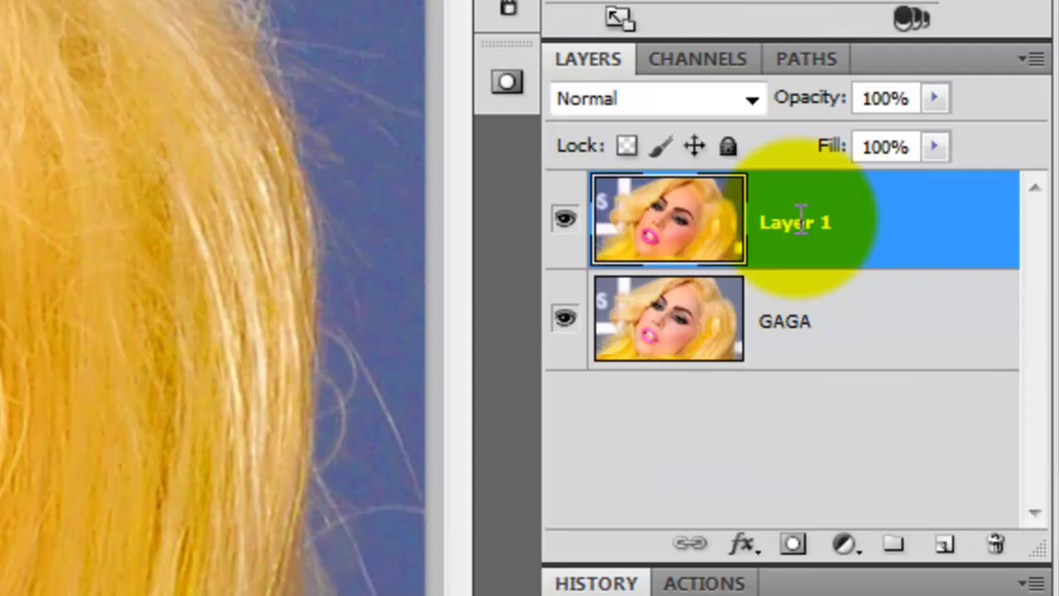
double_click(801, 222)
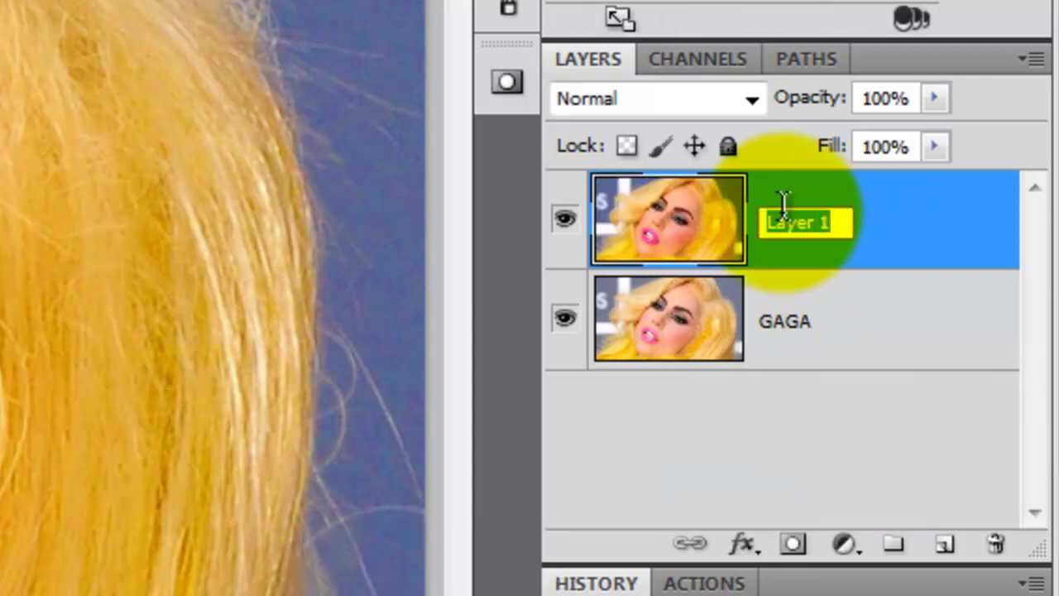
text(GAGA vib)
key(Return)
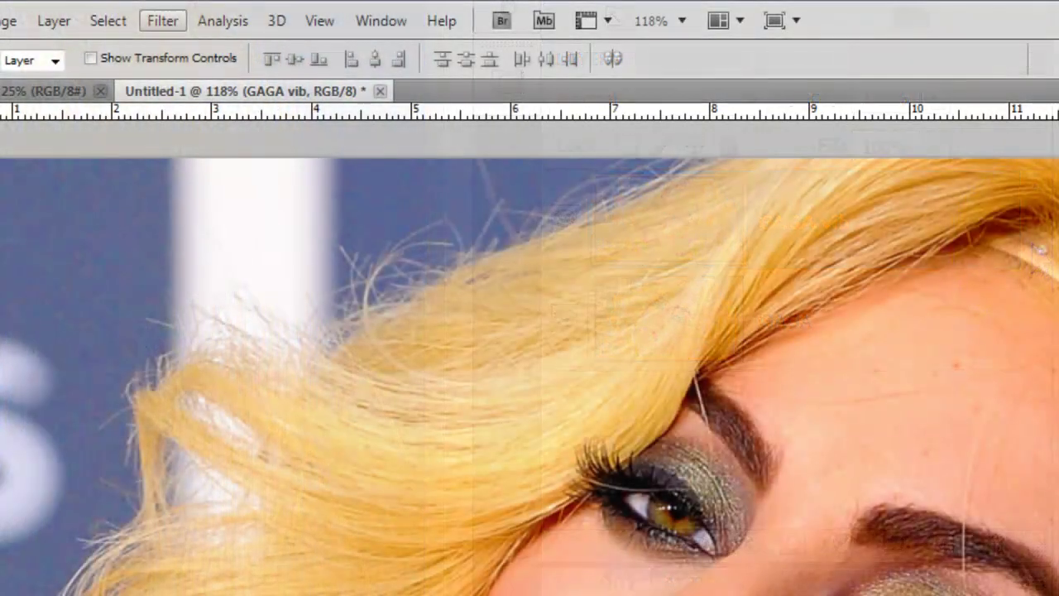
click(164, 21)
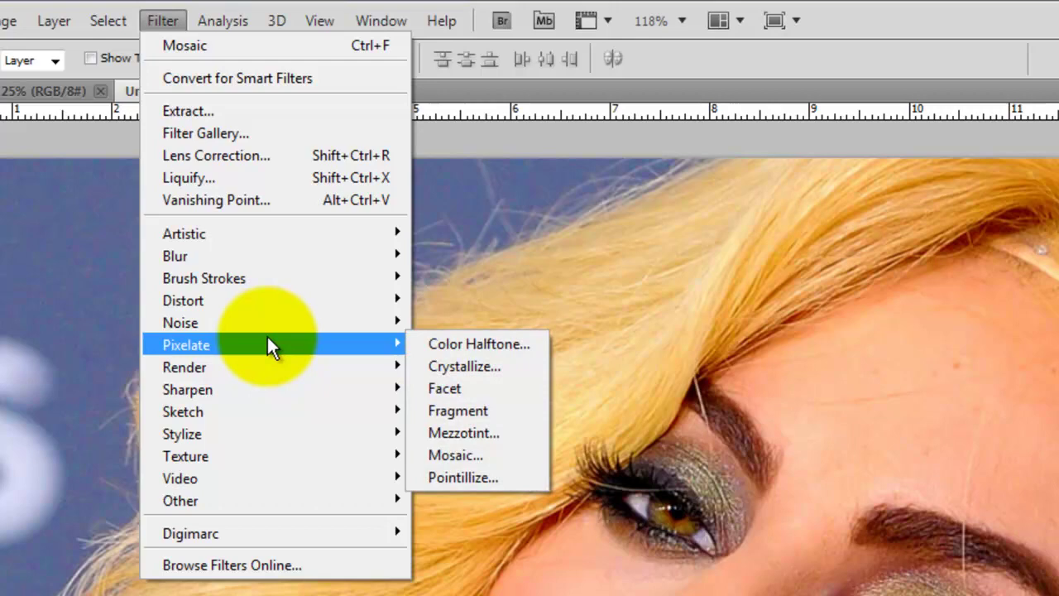
Apply the Mosaic filter with a square cell size of 15.
click(471, 454)
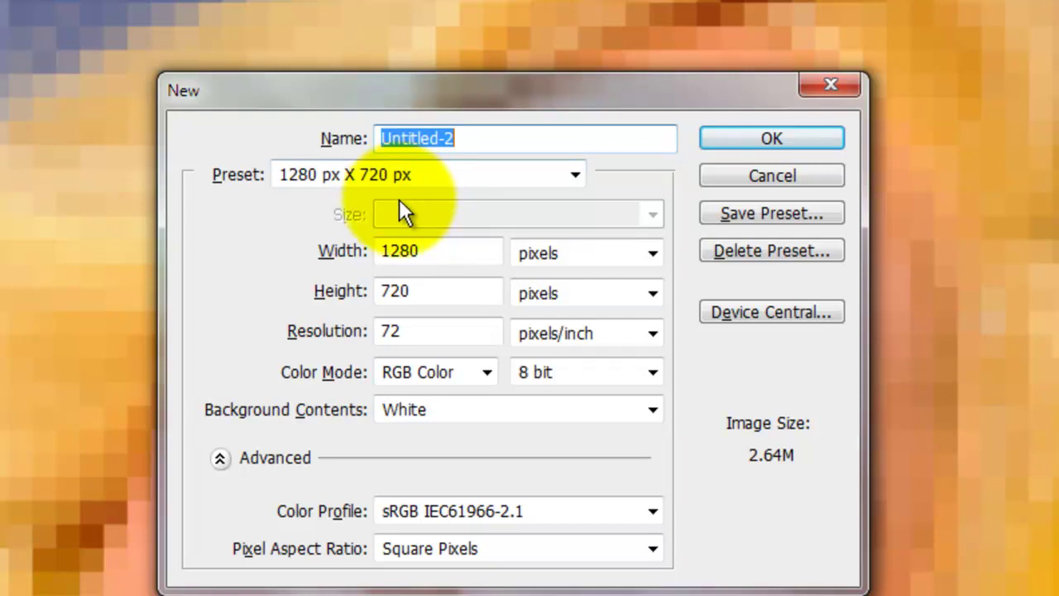
Create a new white document 15 pixels wide and 15 pixels high.
double_click(414, 248)
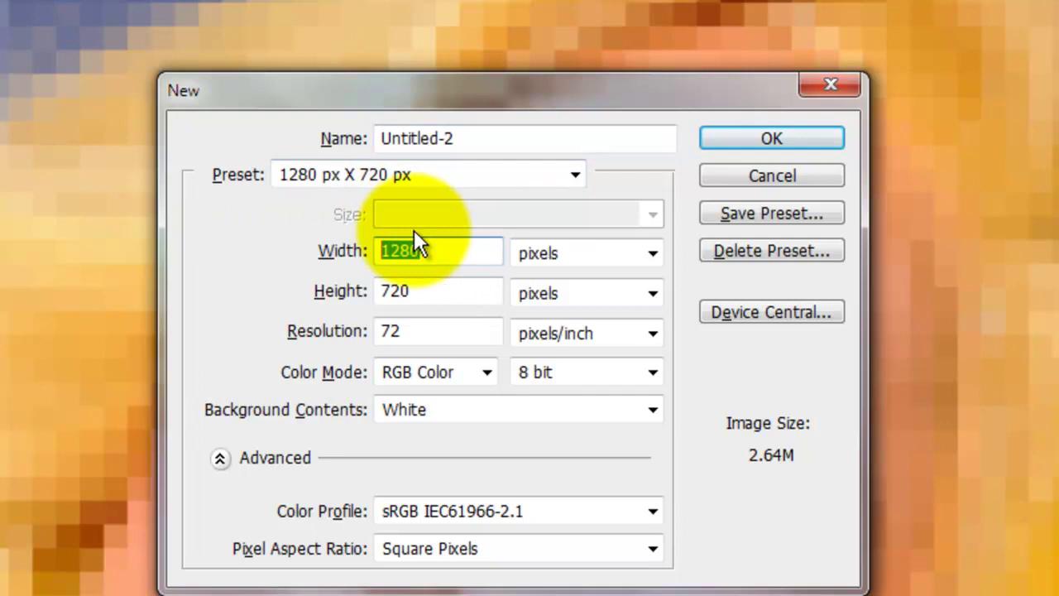
text(15)
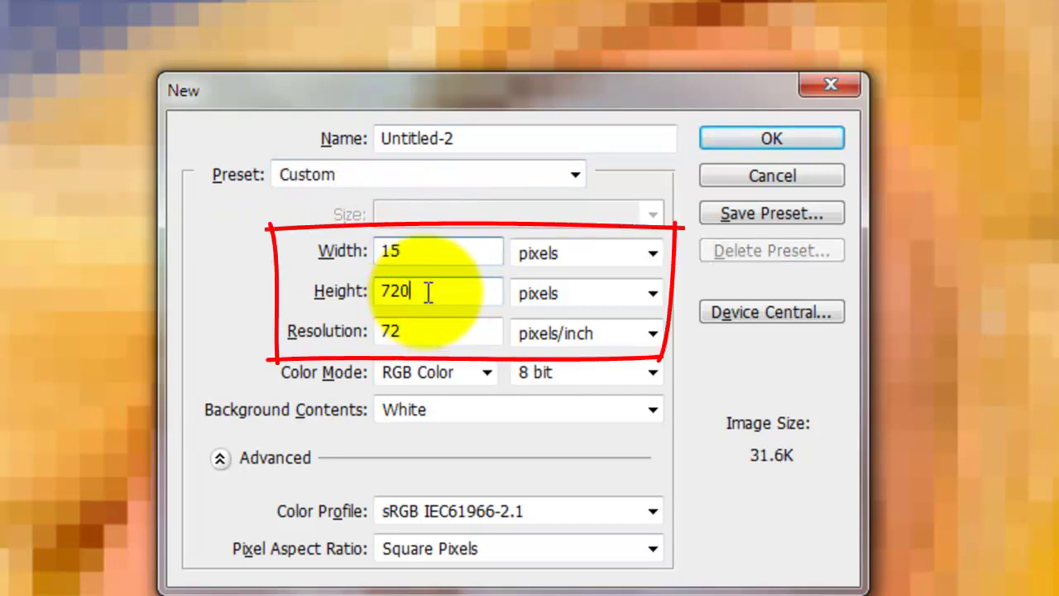
double_click(428, 293)
text(15)
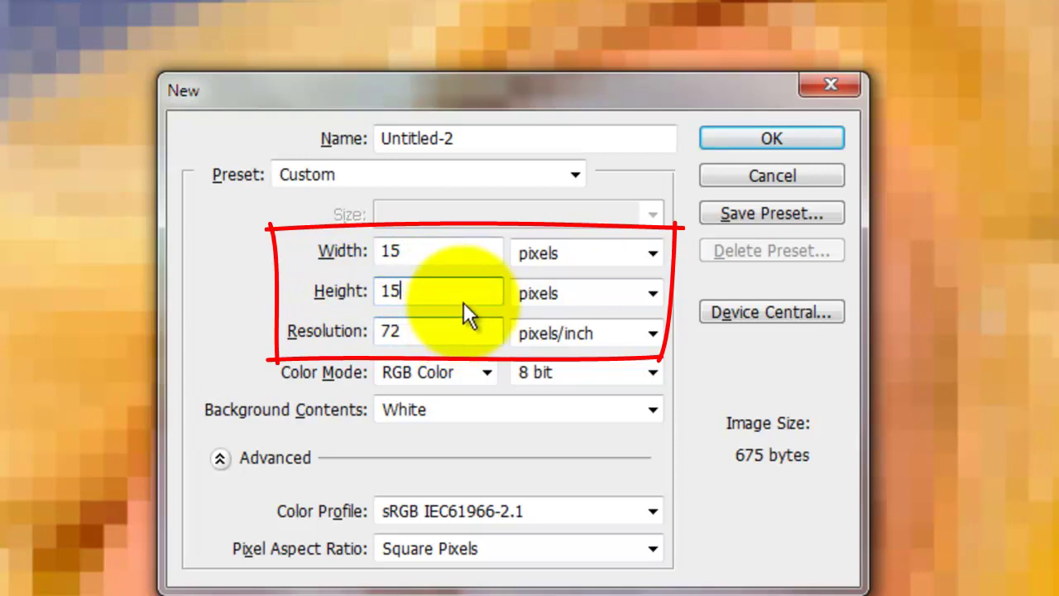
click(776, 141)
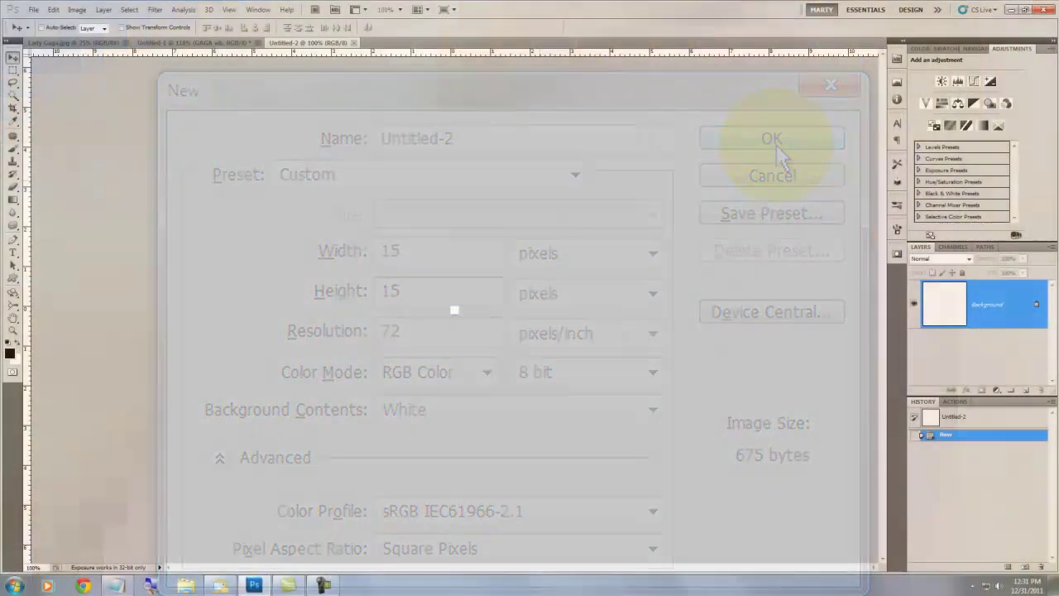
Zoom the 15-pixel document to 3200% and pick the Elliptical Marquee tool.
click(15, 331)
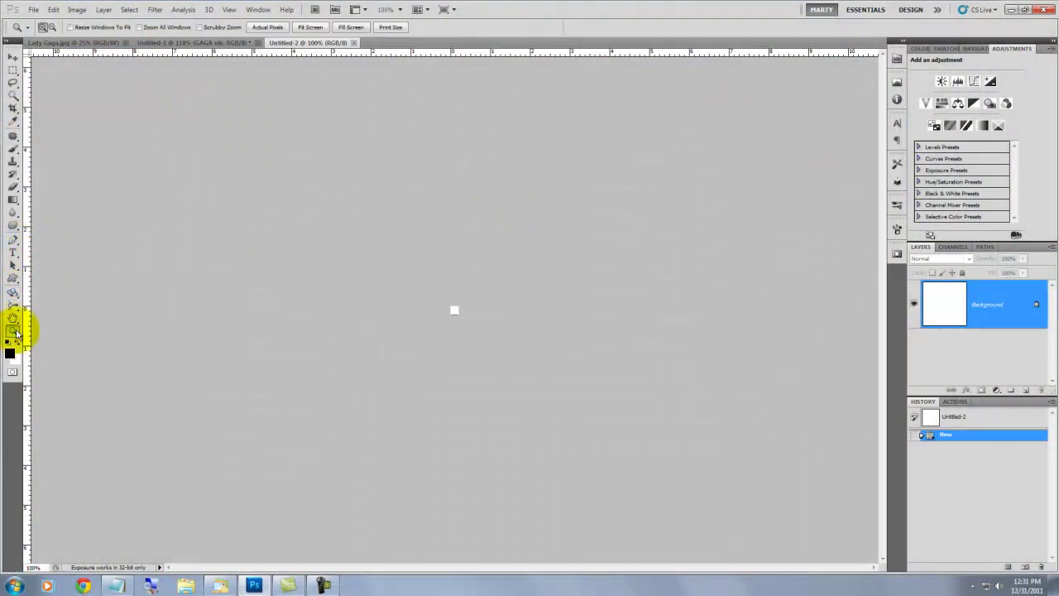
drag(432, 304, 478, 327)
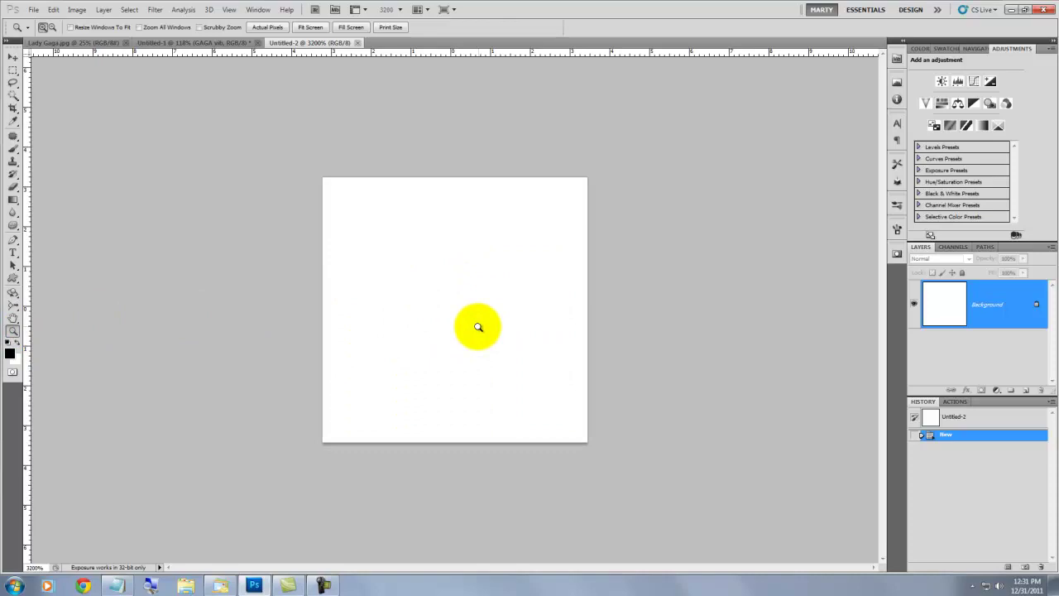
click(12, 70)
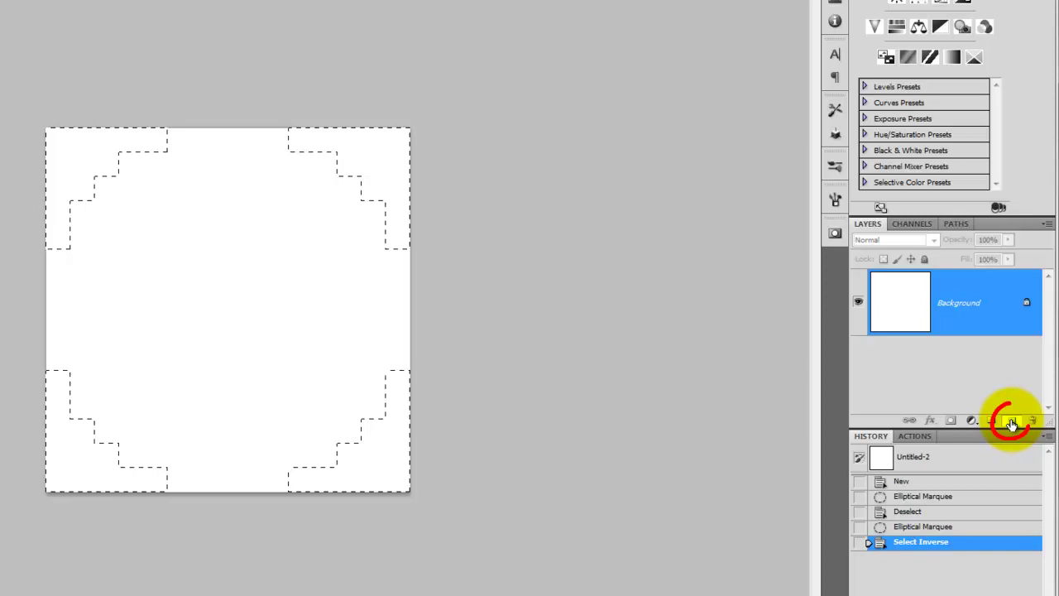
On a new Layer 1, fill the area around the circle with black twice.
click(1011, 423)
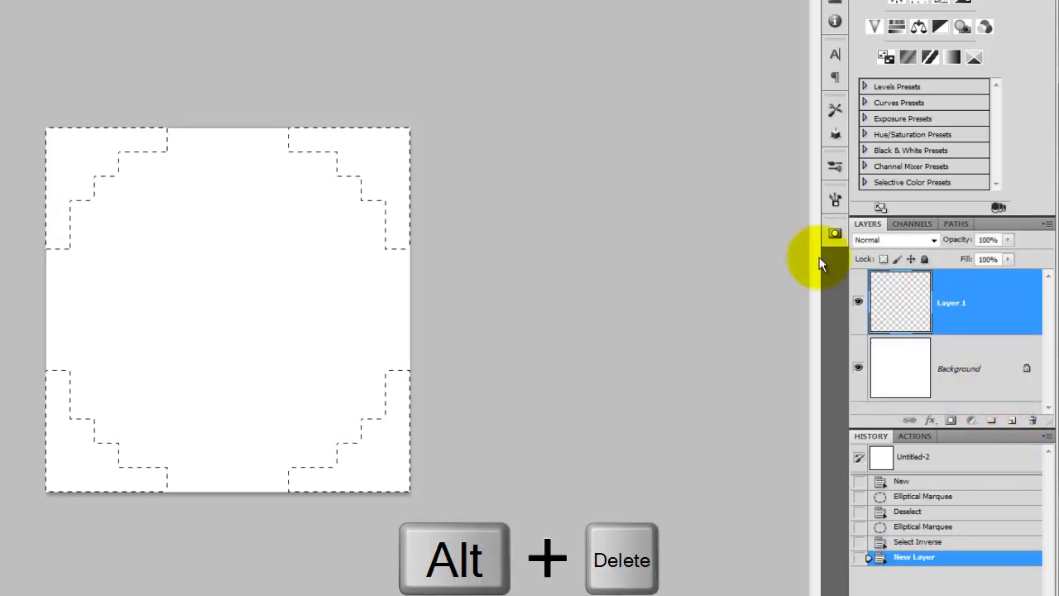
key(alt+Delete)
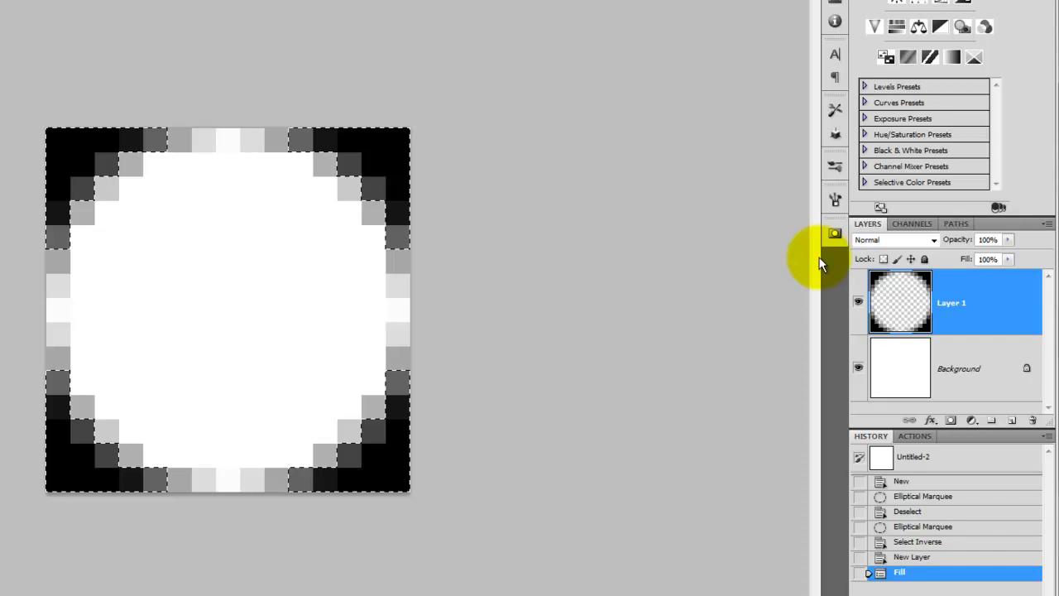
key(alt+Delete)
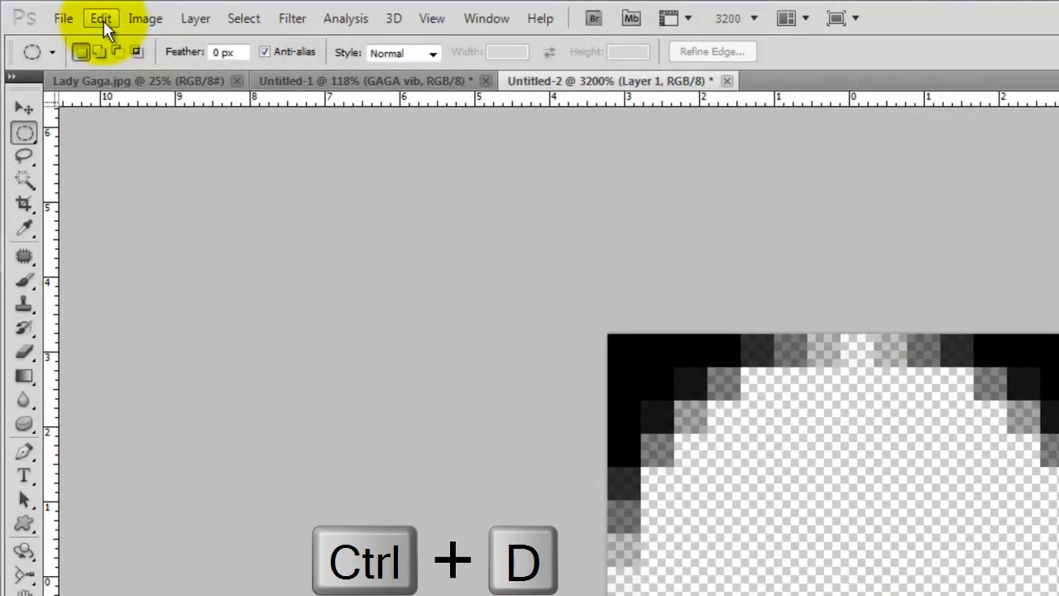
Define the round dot as a new pattern named 'DOT 15'.
click(103, 20)
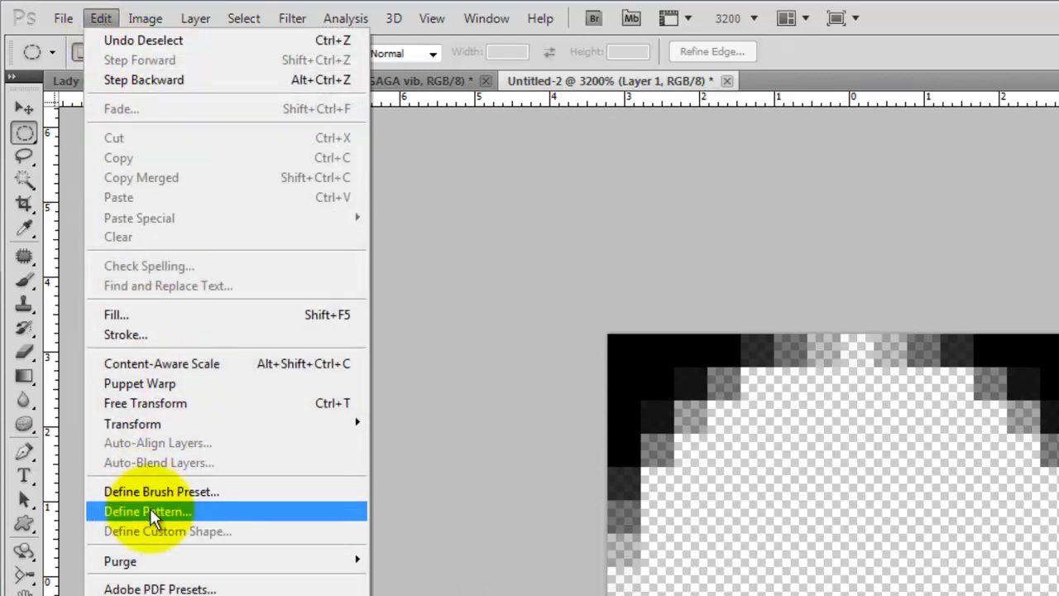
click(150, 508)
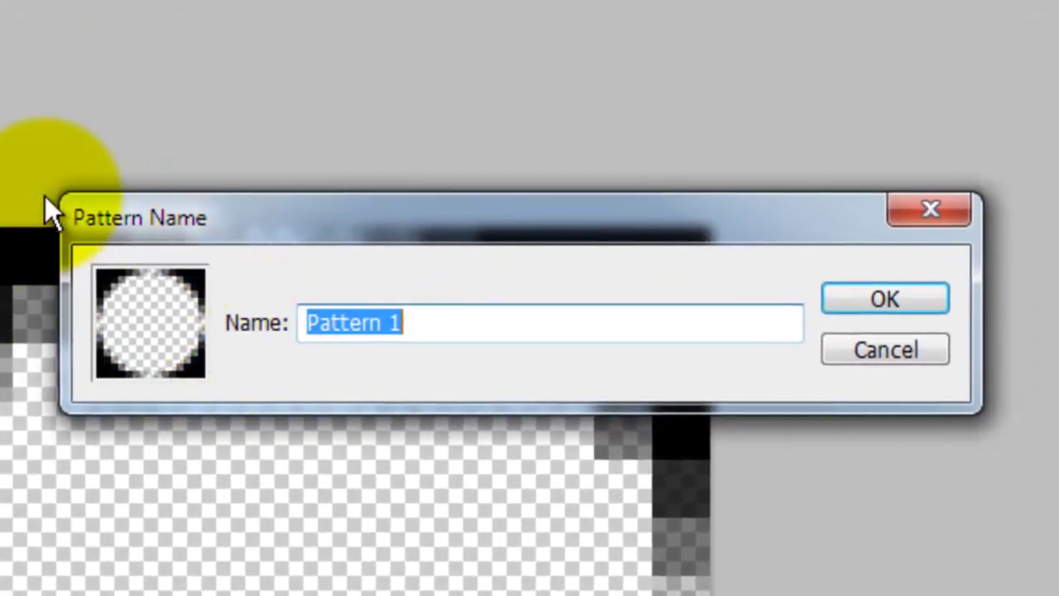
text(DOT 1)
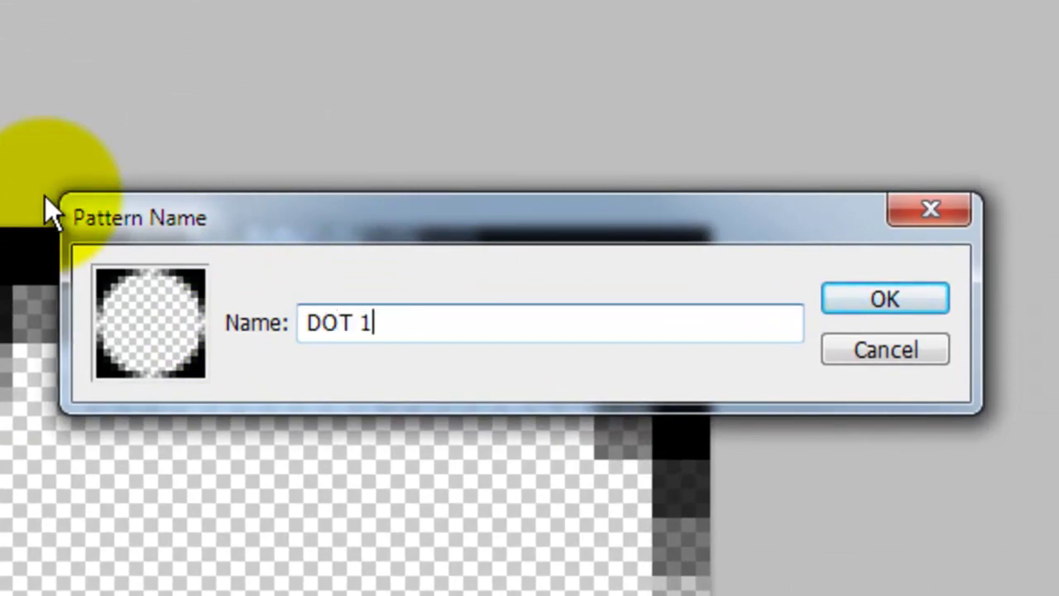
text(5)
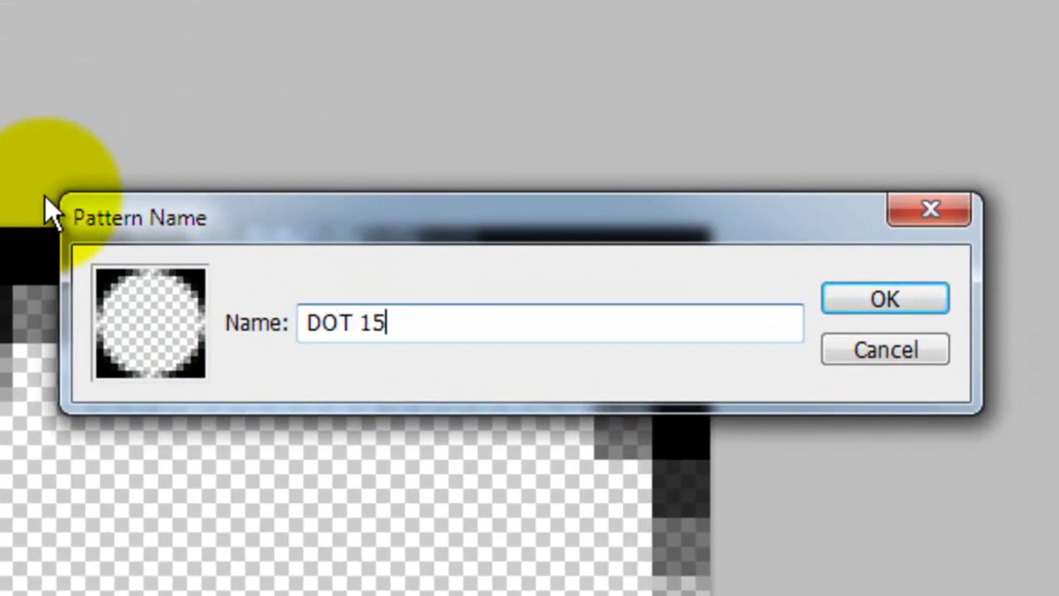
click(878, 304)
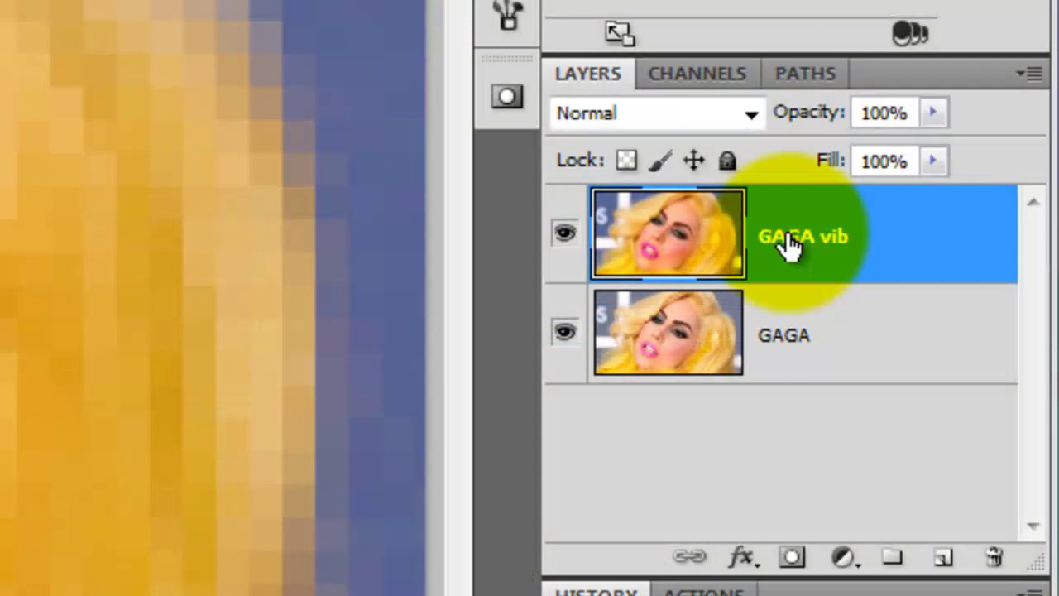
Add a white-filled Layer 1 above GAGA vib with a DOT 15 Pattern Overlay.
click(946, 559)
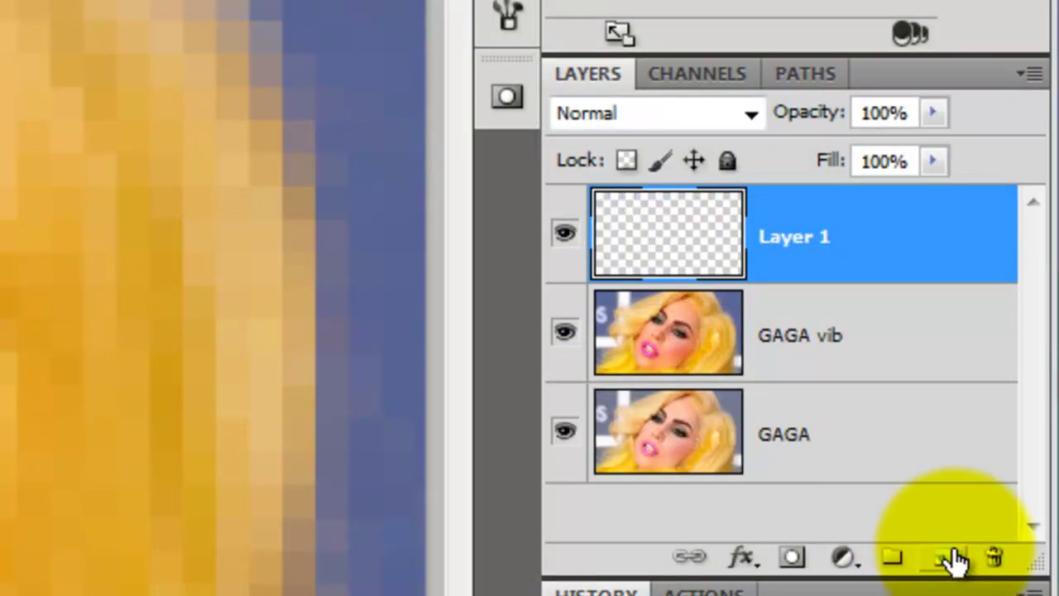
key(ctrl+Delete)
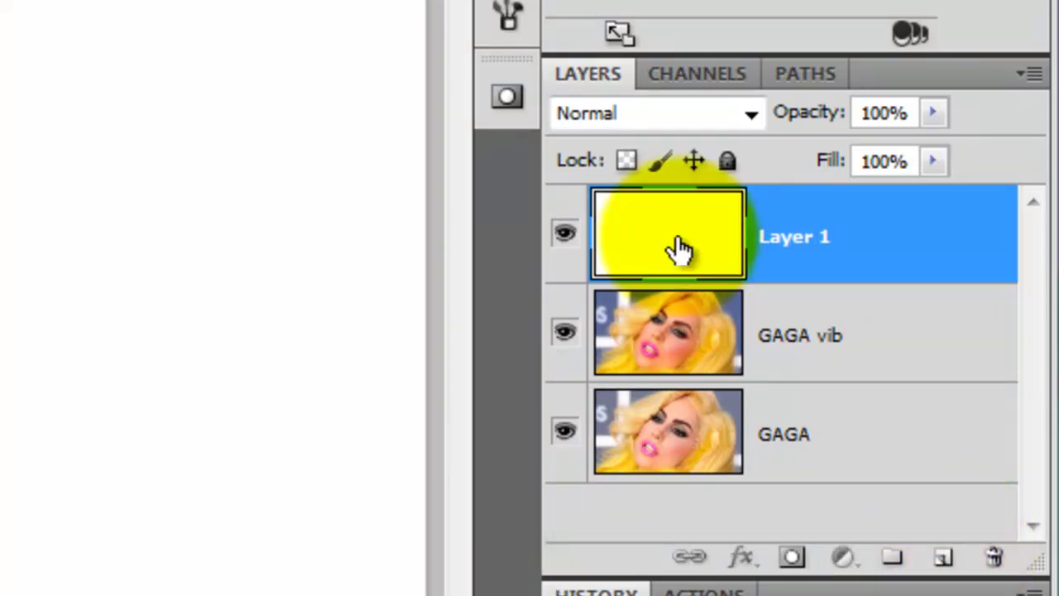
double_click(679, 248)
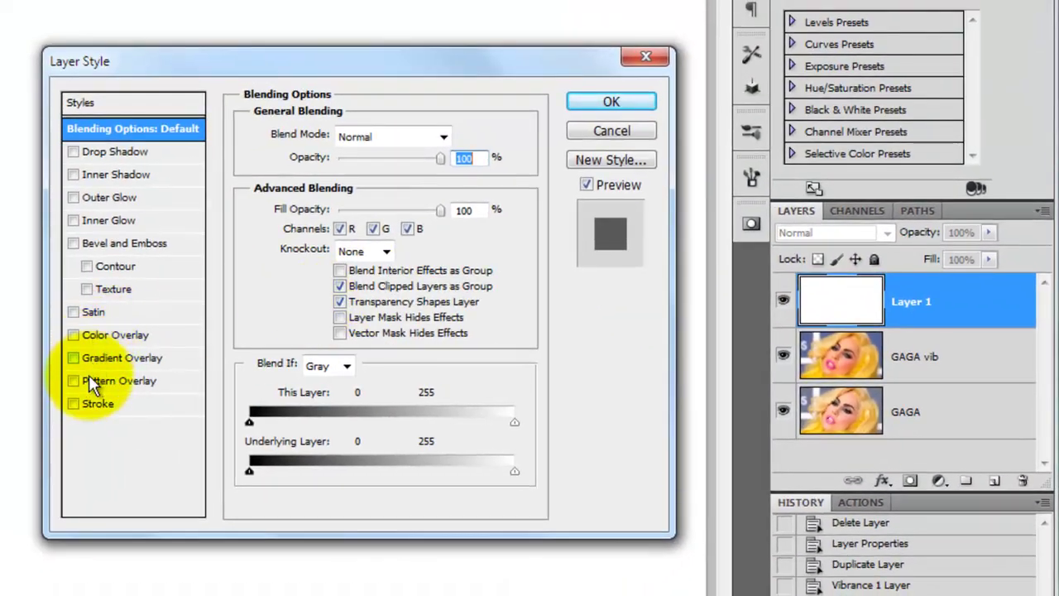
click(96, 381)
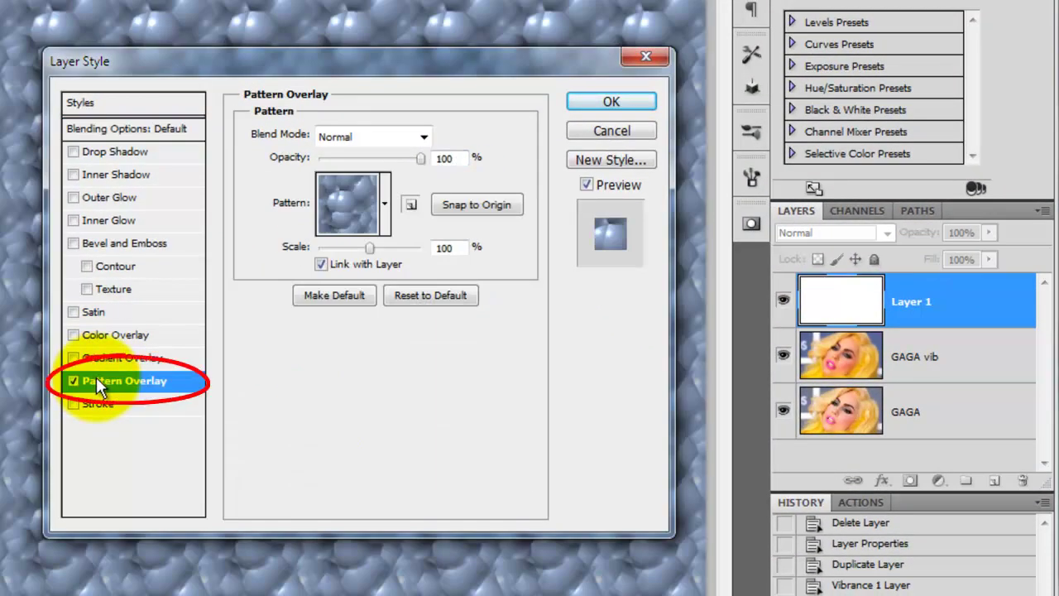
click(384, 203)
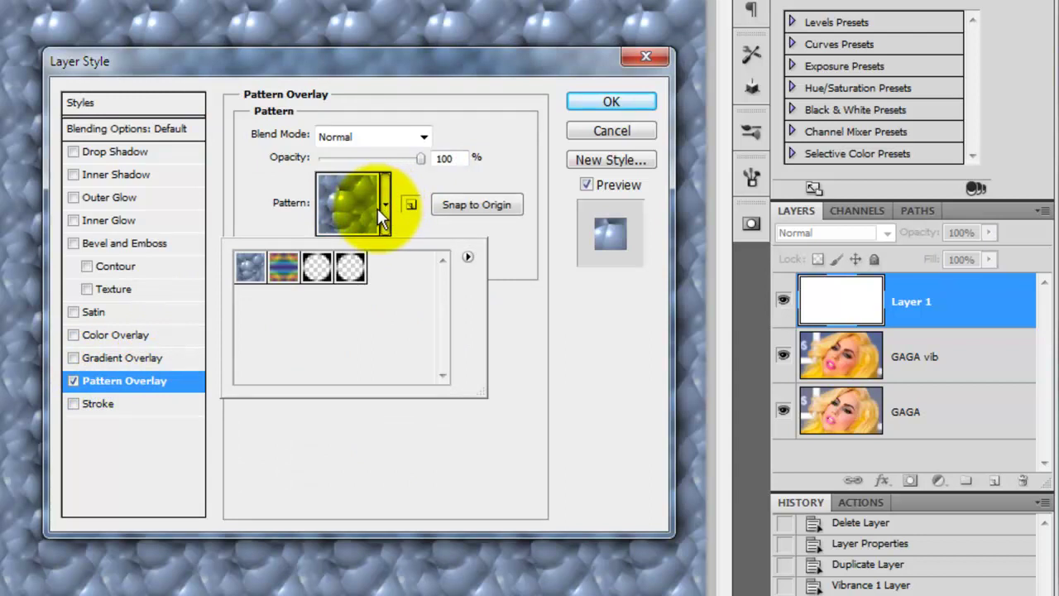
click(350, 267)
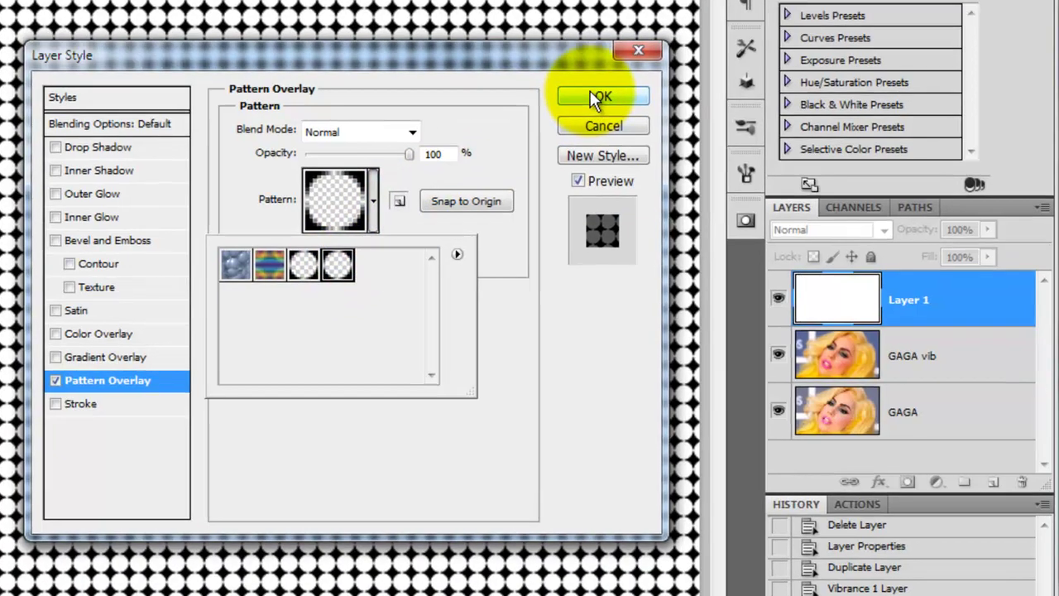
Apply the dot overlay and load the white dots as a selection from Channels.
click(611, 102)
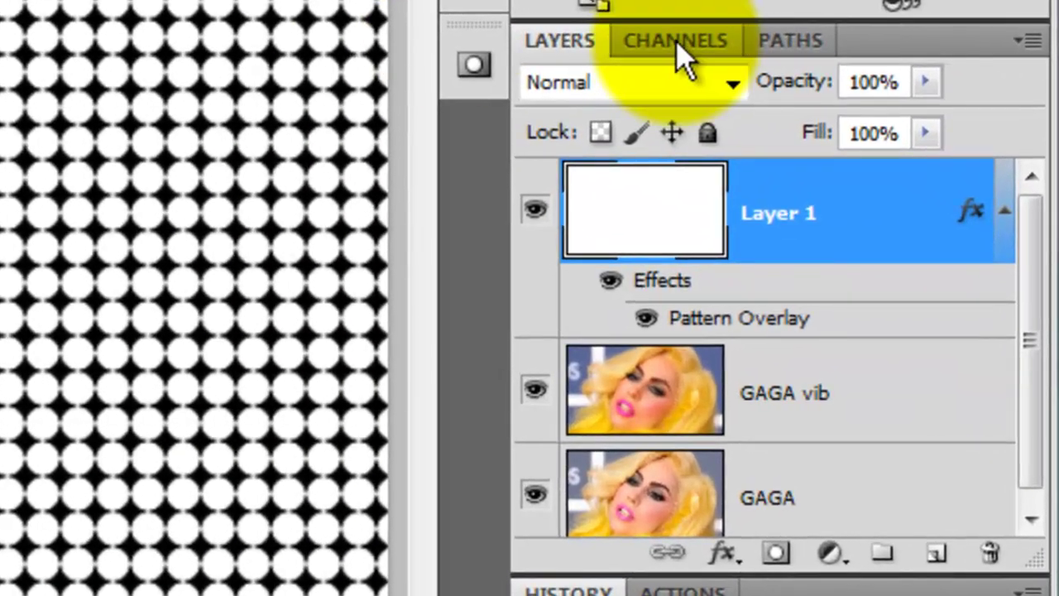
click(857, 210)
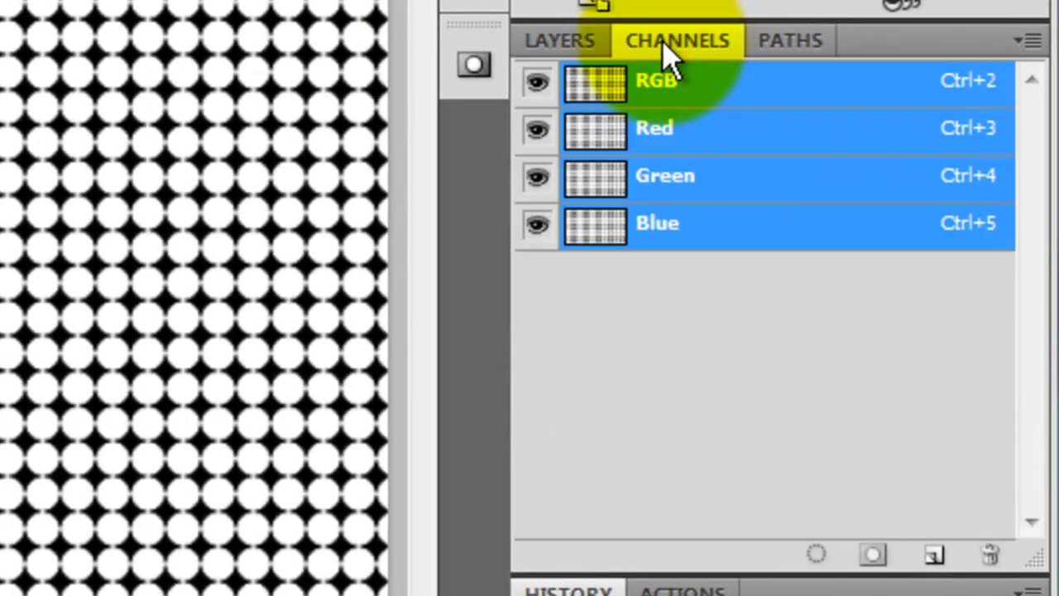
click(817, 556)
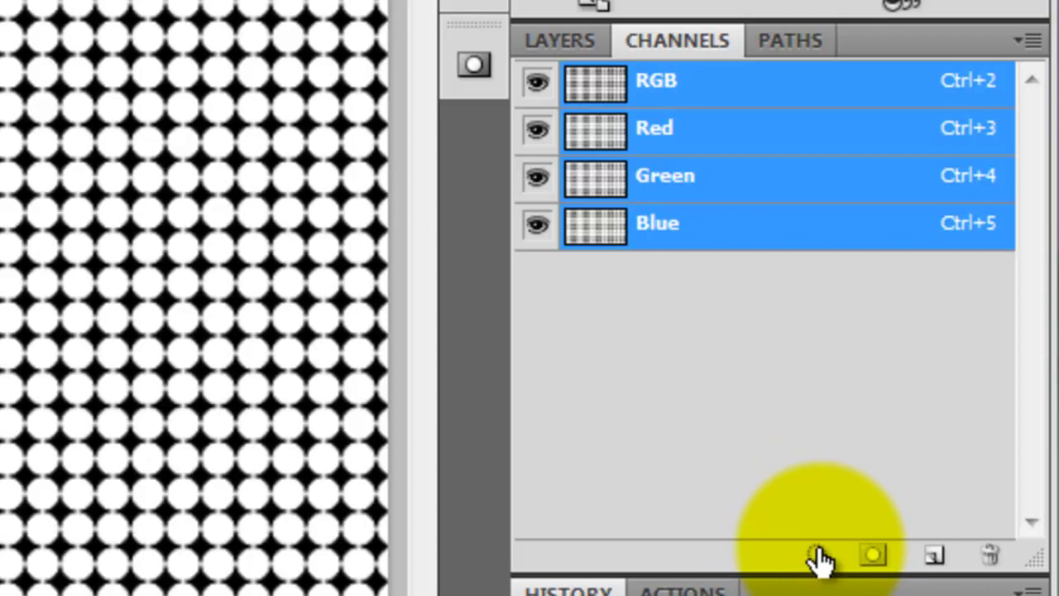
click(819, 561)
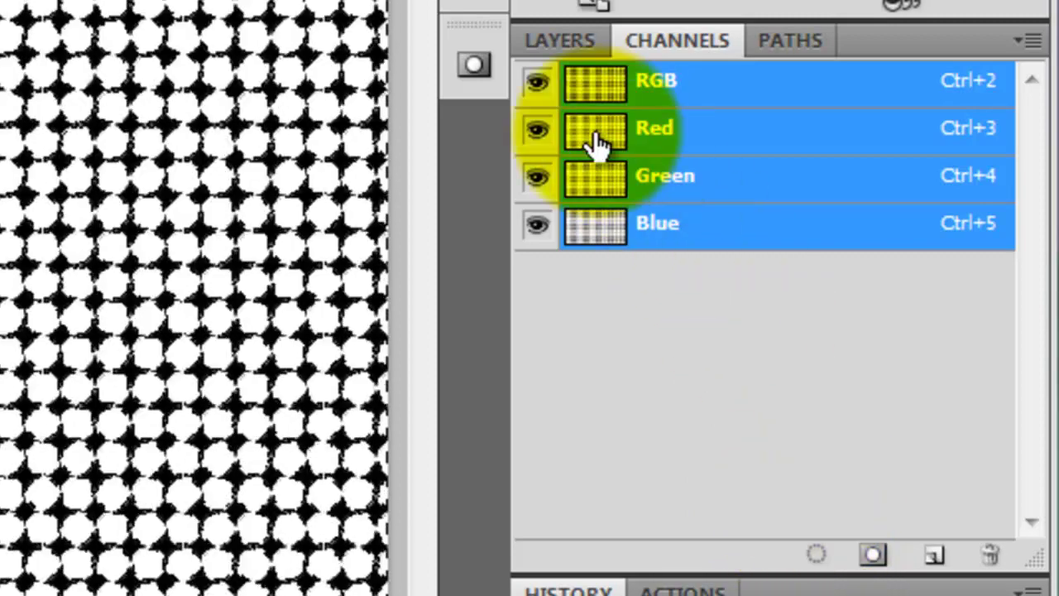
Delete the pattern layer Layer 1, keeping the dot selection active.
click(563, 43)
click(786, 244)
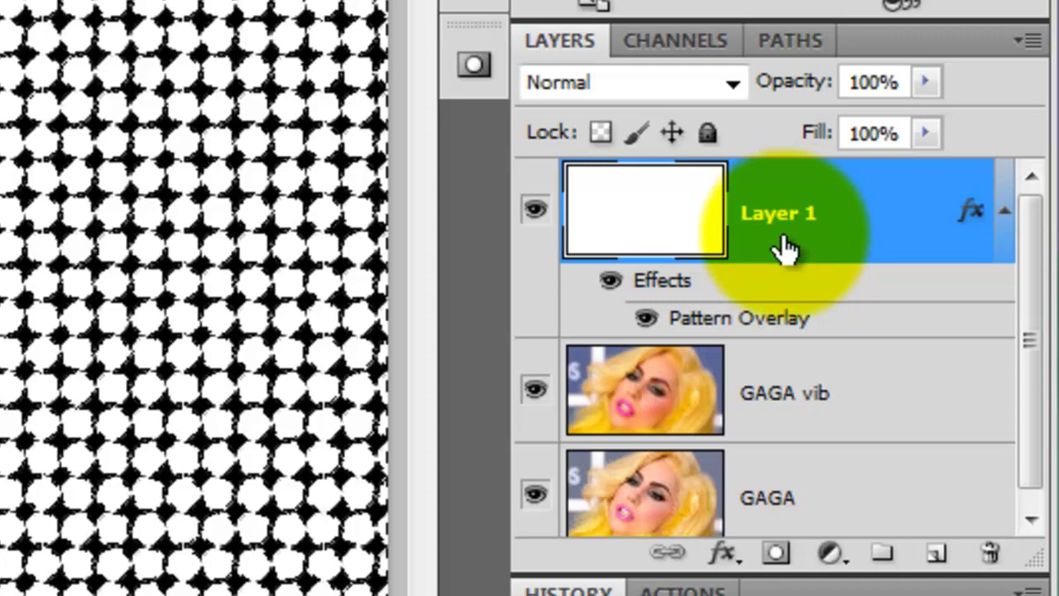
drag(786, 244, 993, 552)
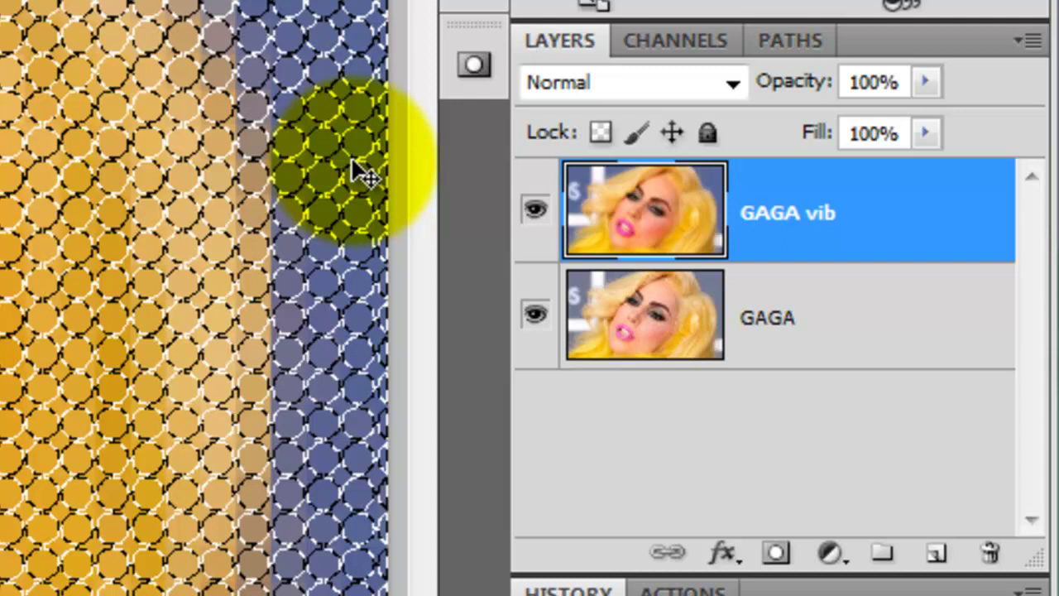
Copy the dot selection to a new layer with a white-filled Layer 2 beneath it.
key(ctrl+j)
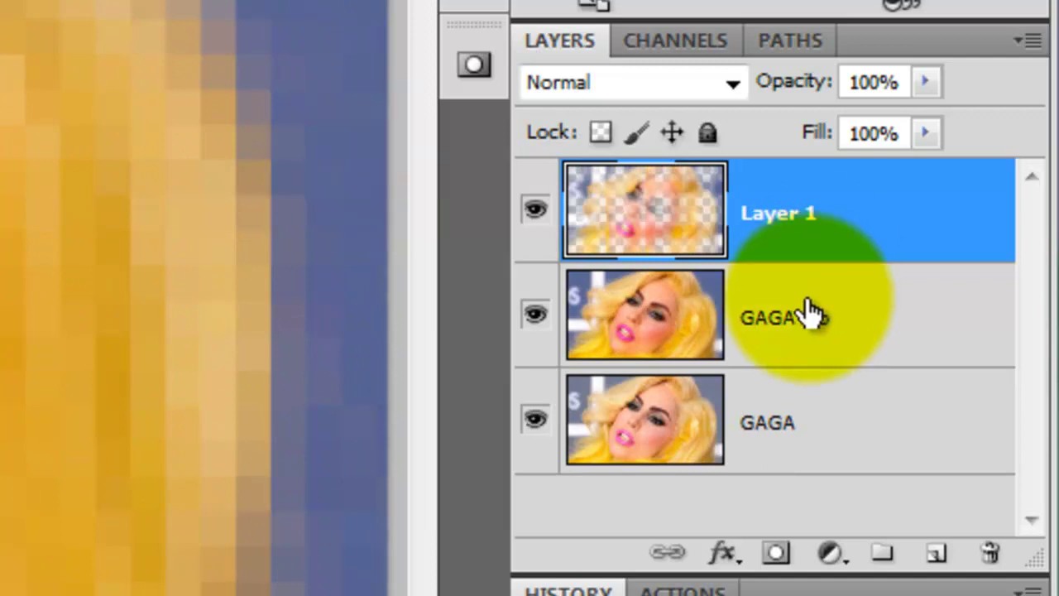
click(935, 559)
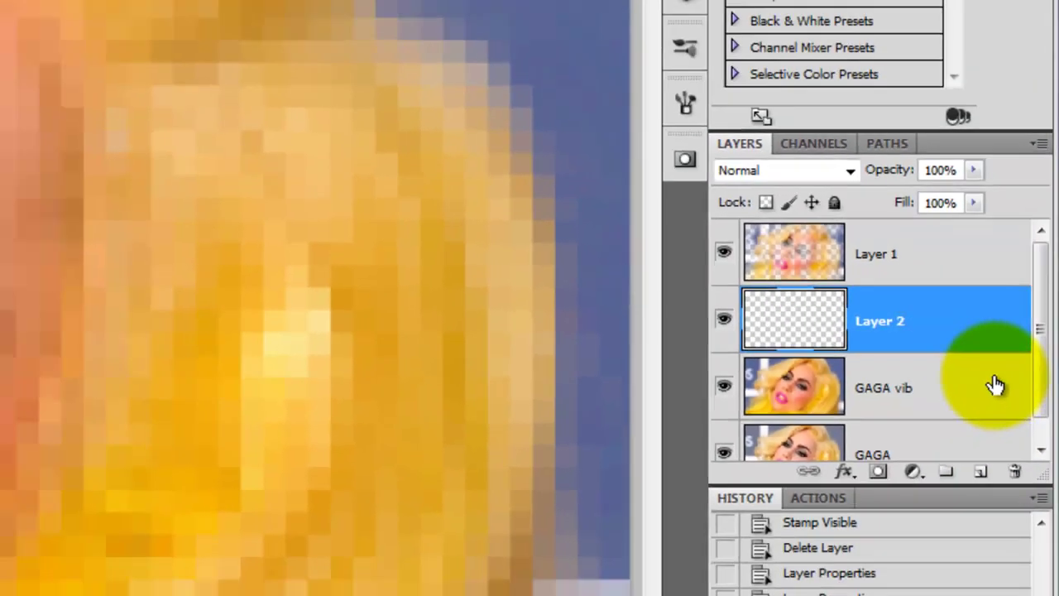
key(ctrl+Delete)
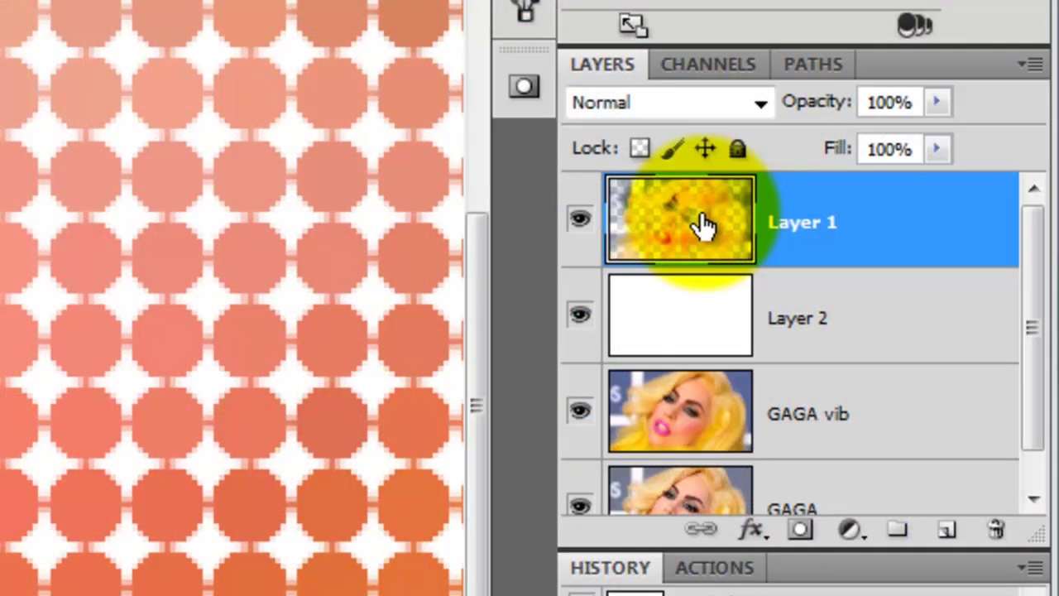
Add a Bevel and Emboss effect to Layer 1 with a size of 4 px.
double_click(701, 227)
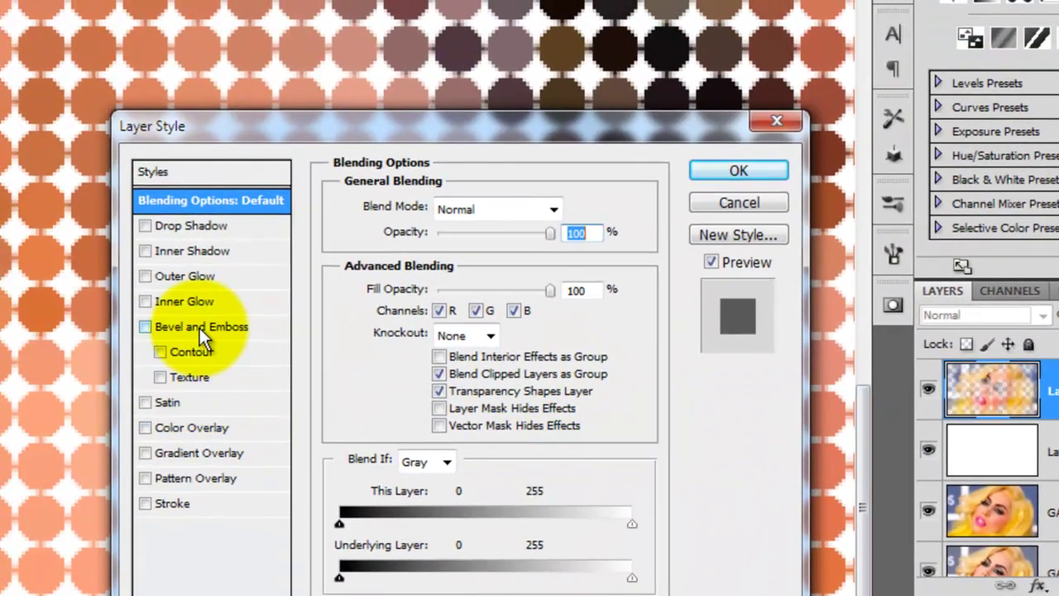
click(199, 327)
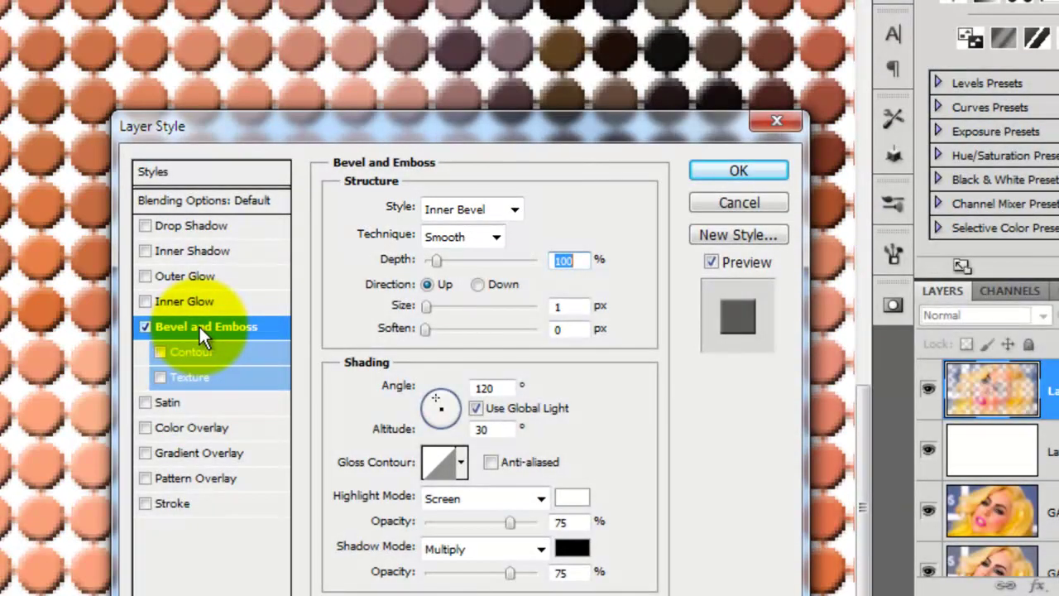
double_click(571, 307)
text(4)
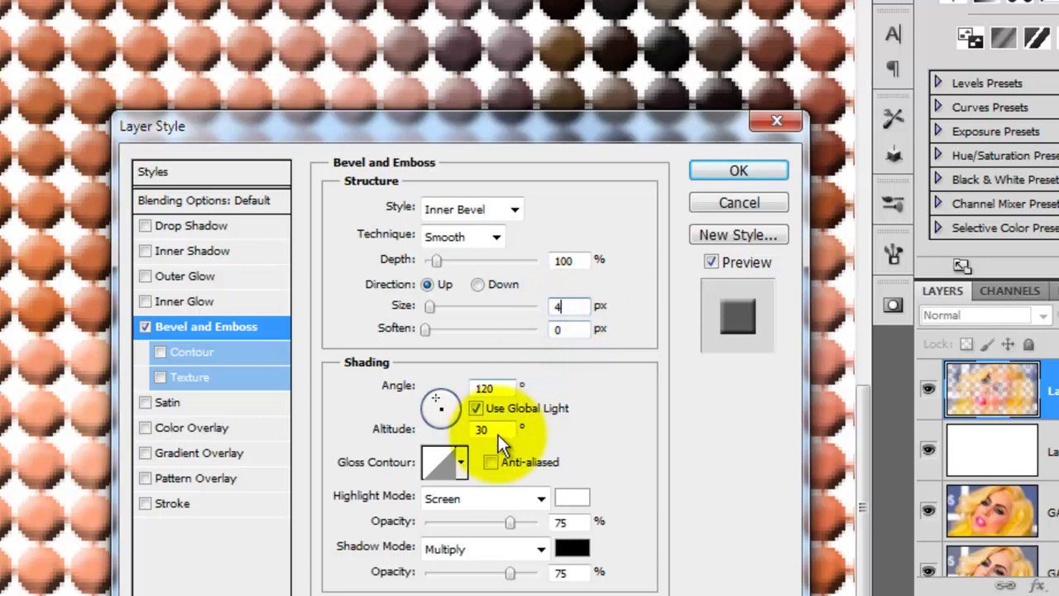
Set bevel highlights to Linear Dodge (Add) 40% and shadows to Linear Burn 40%.
click(540, 497)
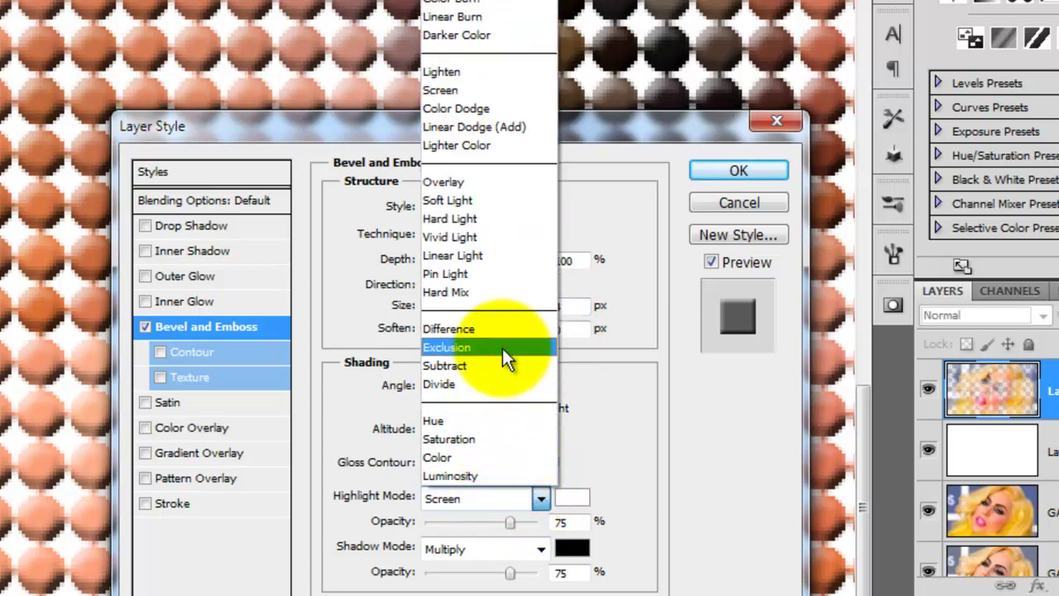
click(491, 127)
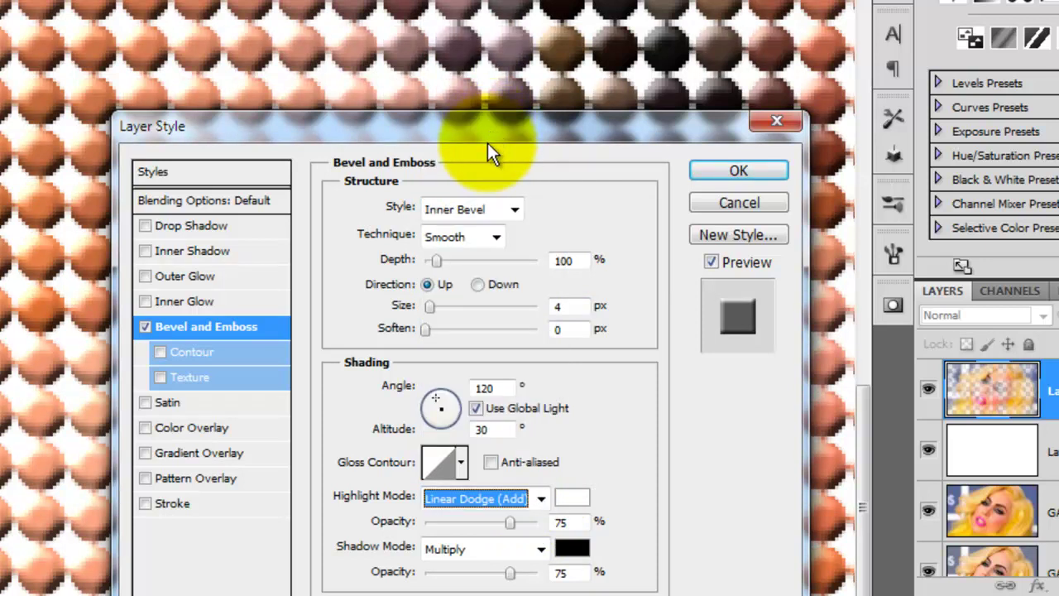
click(571, 522)
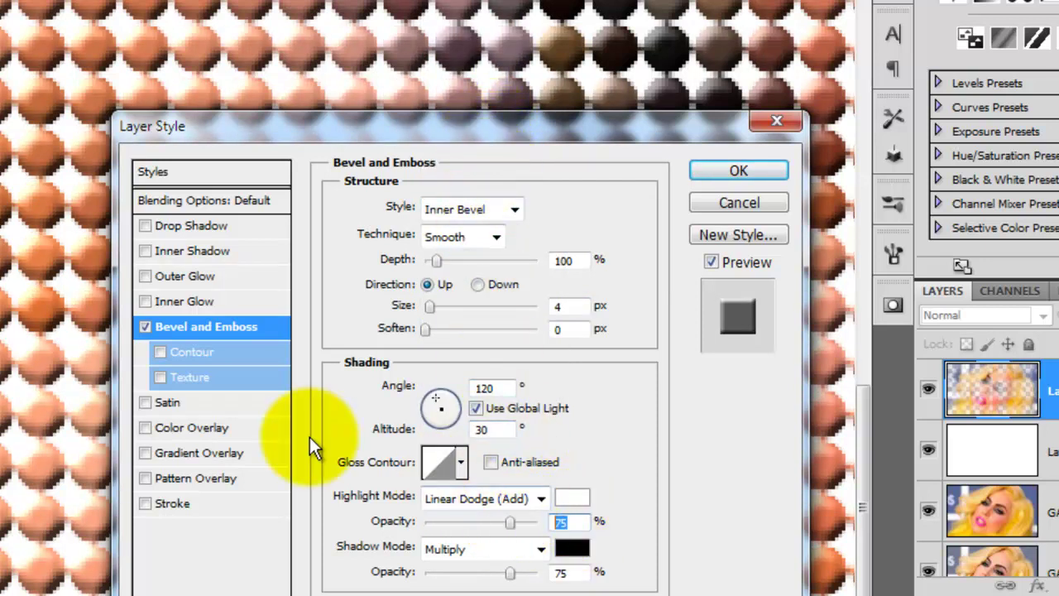
text(40)
click(539, 554)
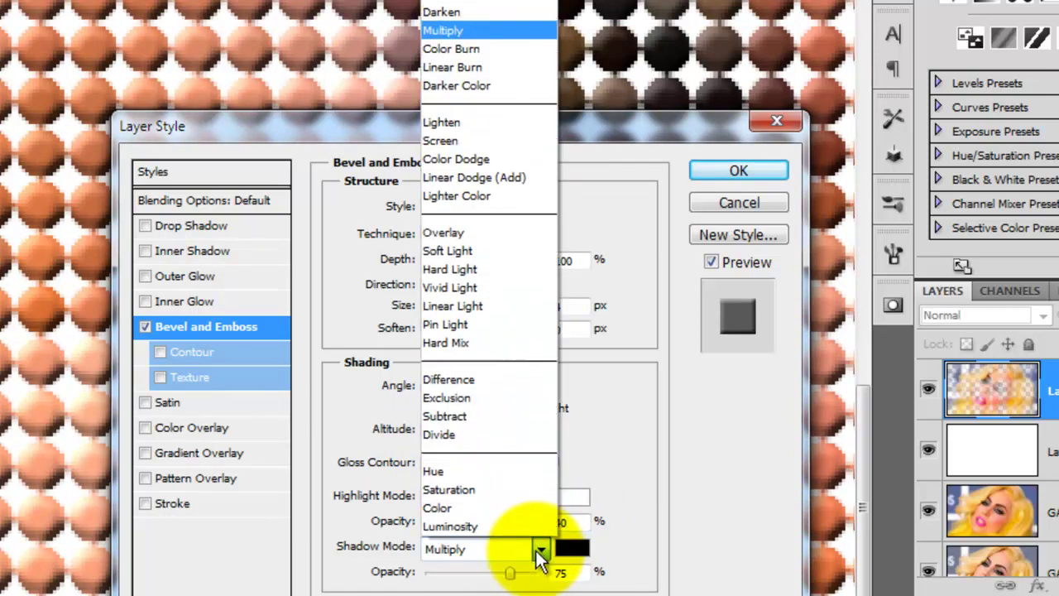
click(495, 72)
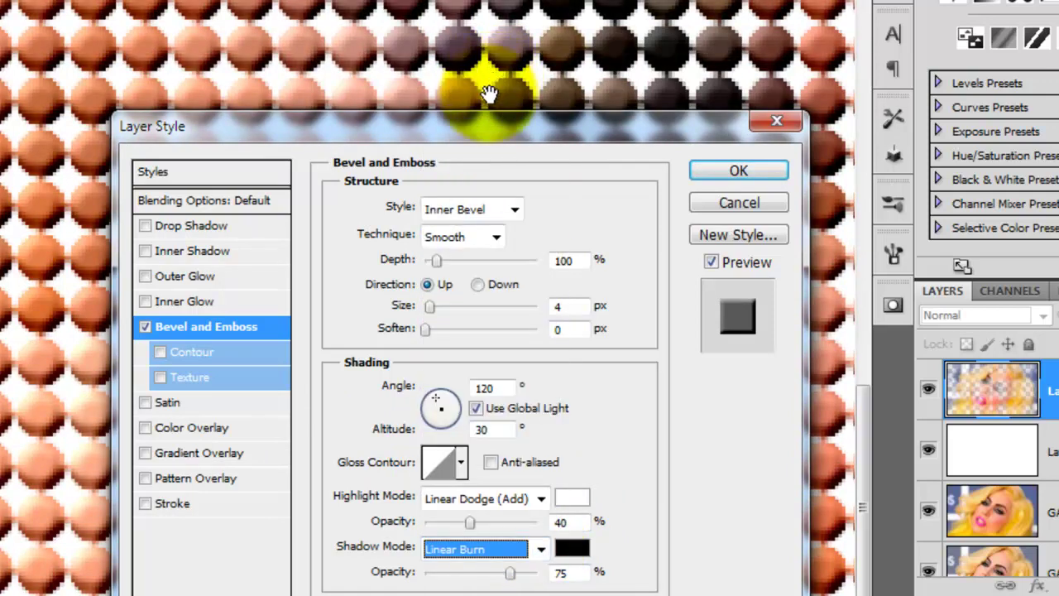
double_click(577, 573)
text(40)
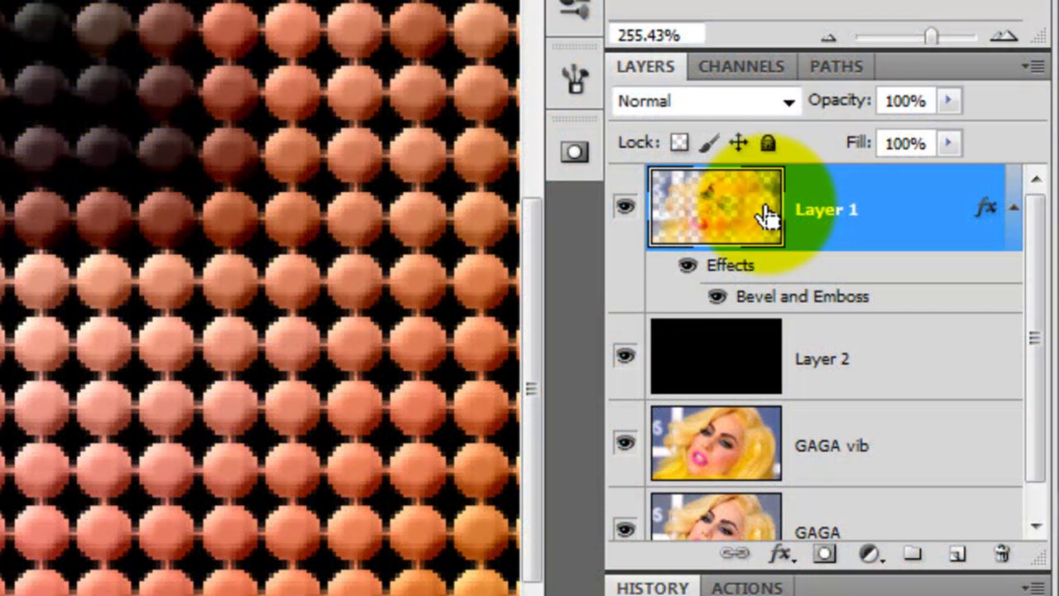
Duplicate the bevelled Layer 1 with Ctrl+J, then delete the original Layer 1's bevel effect.
key(ctrl+j)
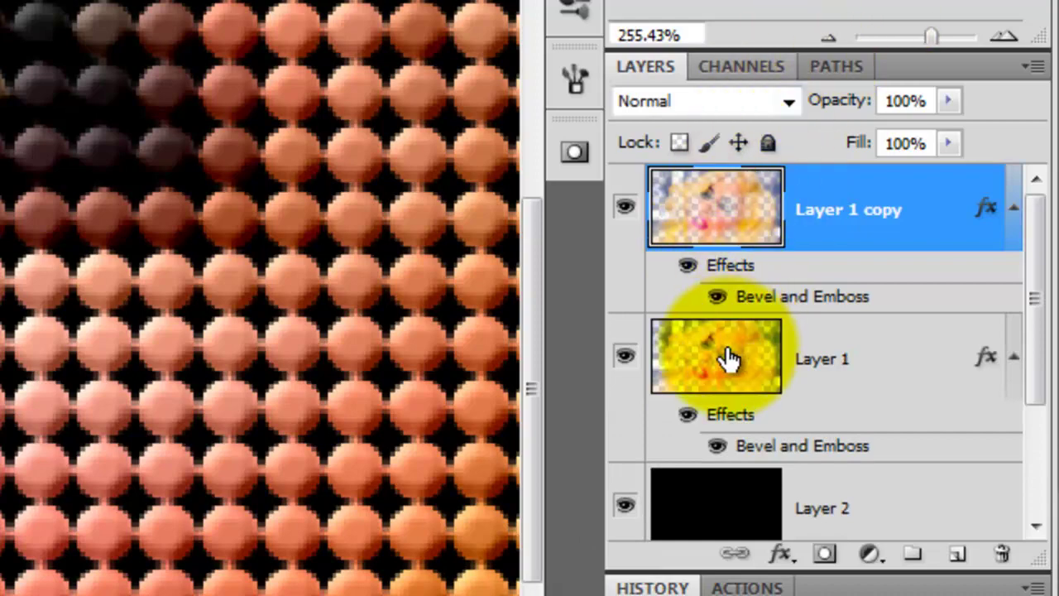
click(760, 374)
drag(735, 415, 997, 557)
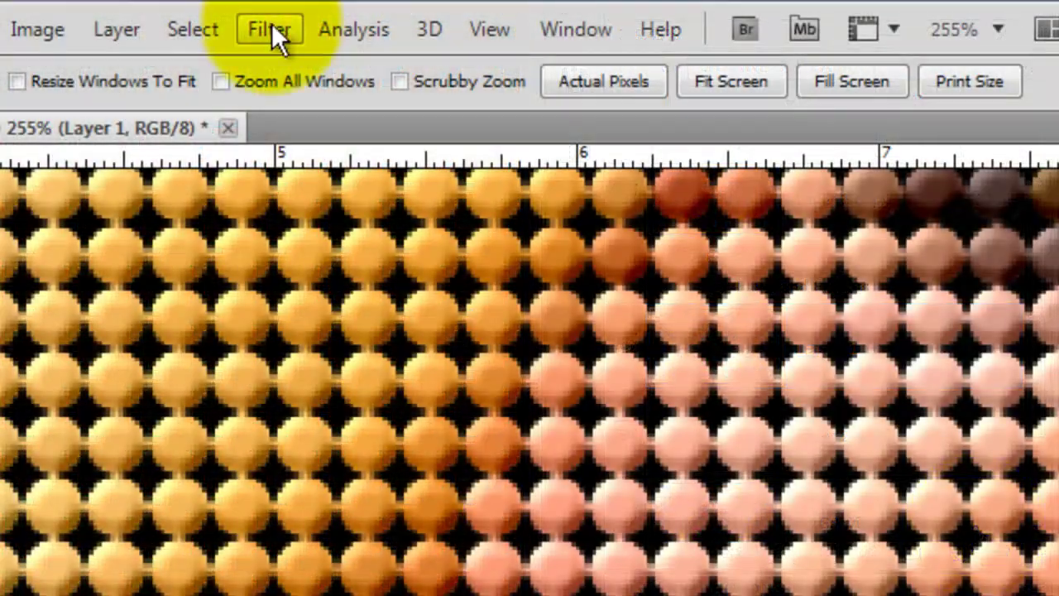
Apply a 3-pixel Gaussian Blur to Layer 1.
click(271, 30)
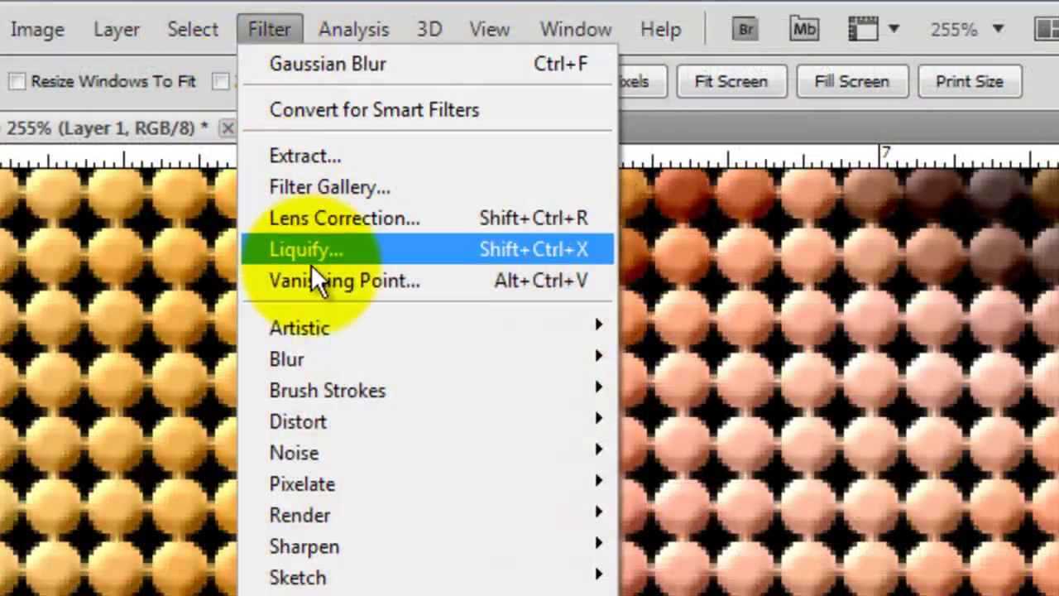
mouse_move(330, 358)
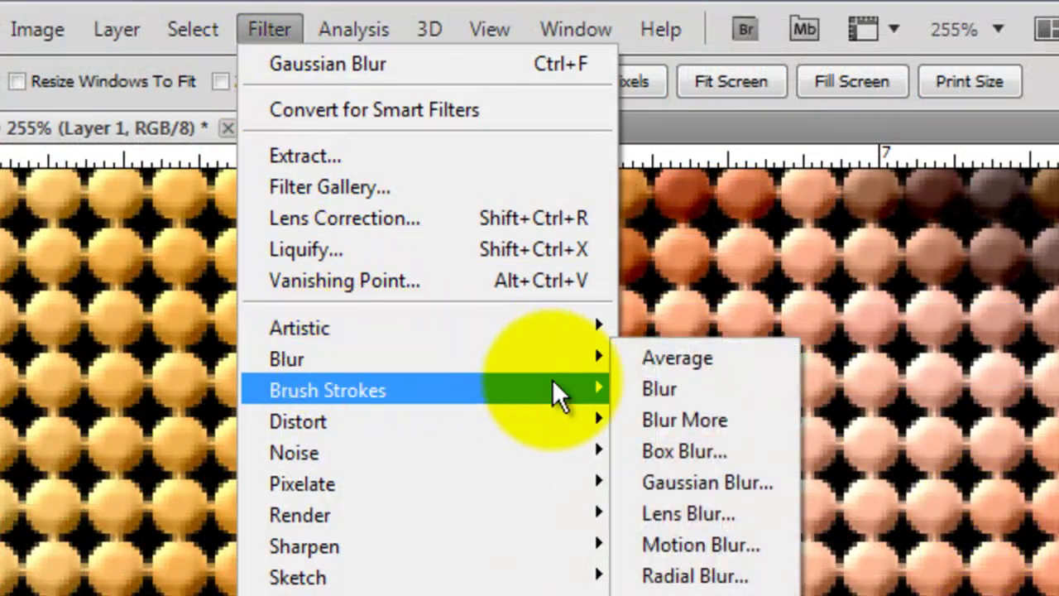
click(680, 482)
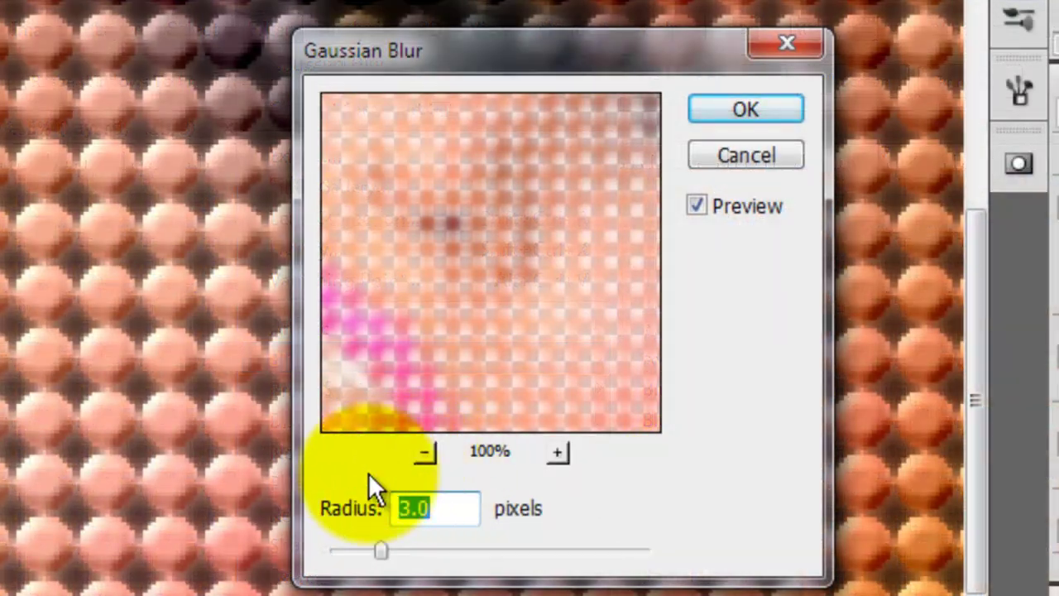
click(774, 111)
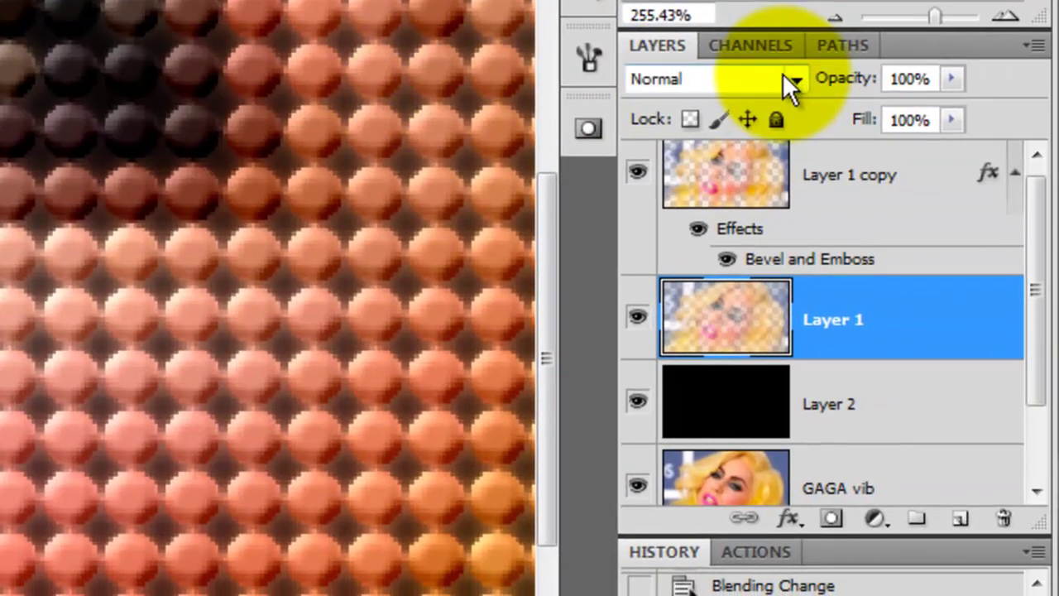
Set Layer 1's blend mode to Hard Light.
click(957, 91)
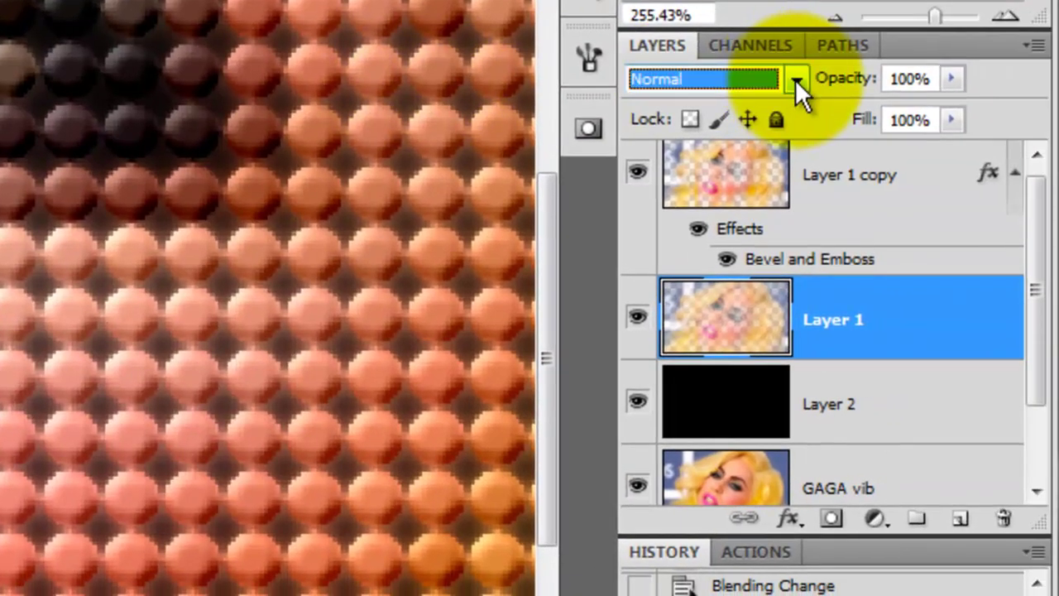
click(795, 79)
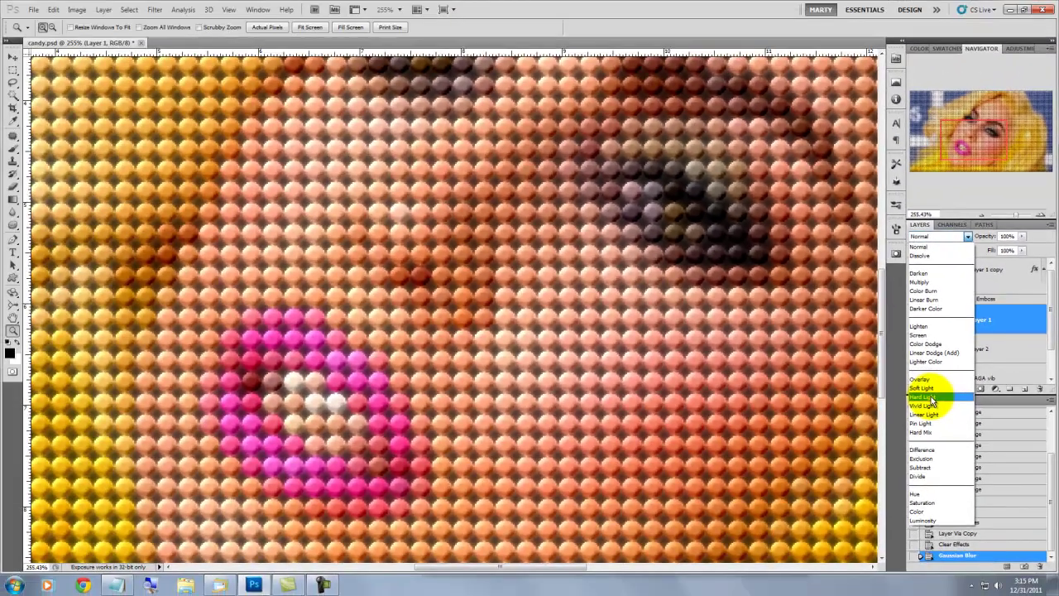
click(931, 398)
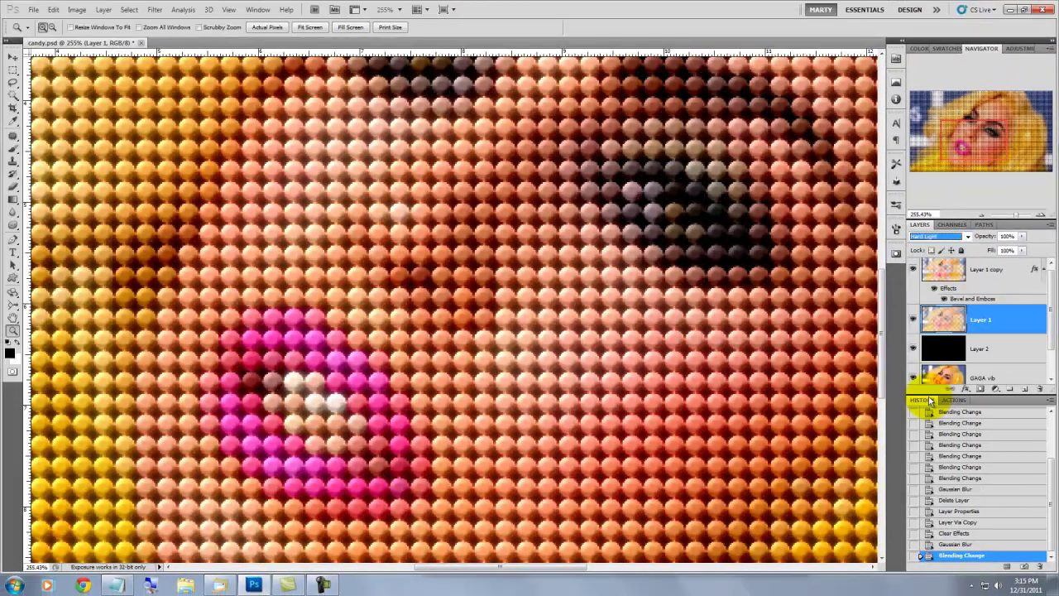